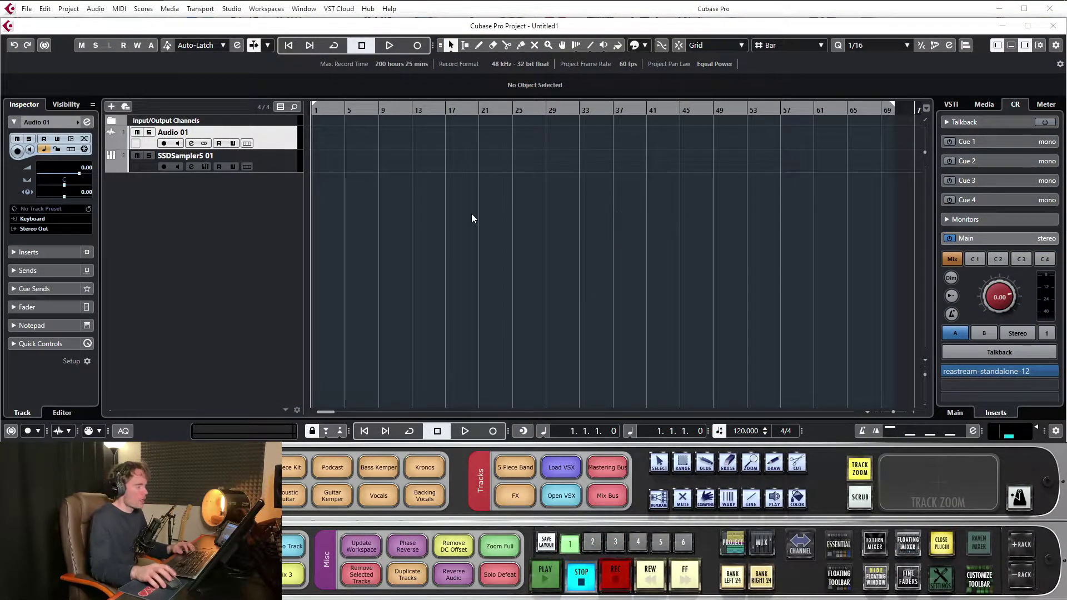
Step: Rename Audio 01 to 'Keyboard', record-arm it with R, and expand its Inspector Fader section
right_click(435, 284)
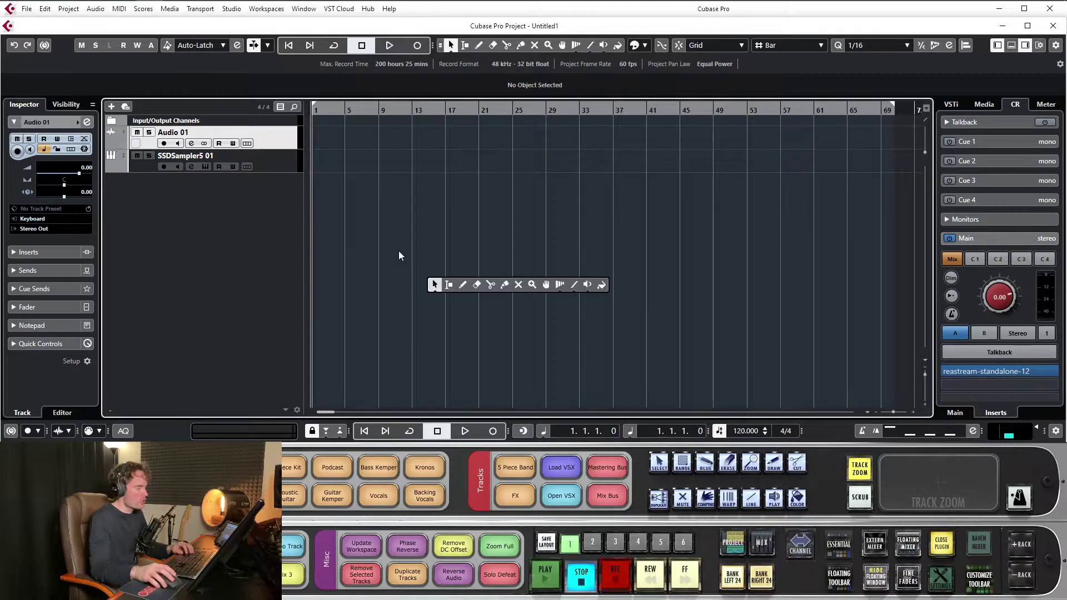
click(398, 256)
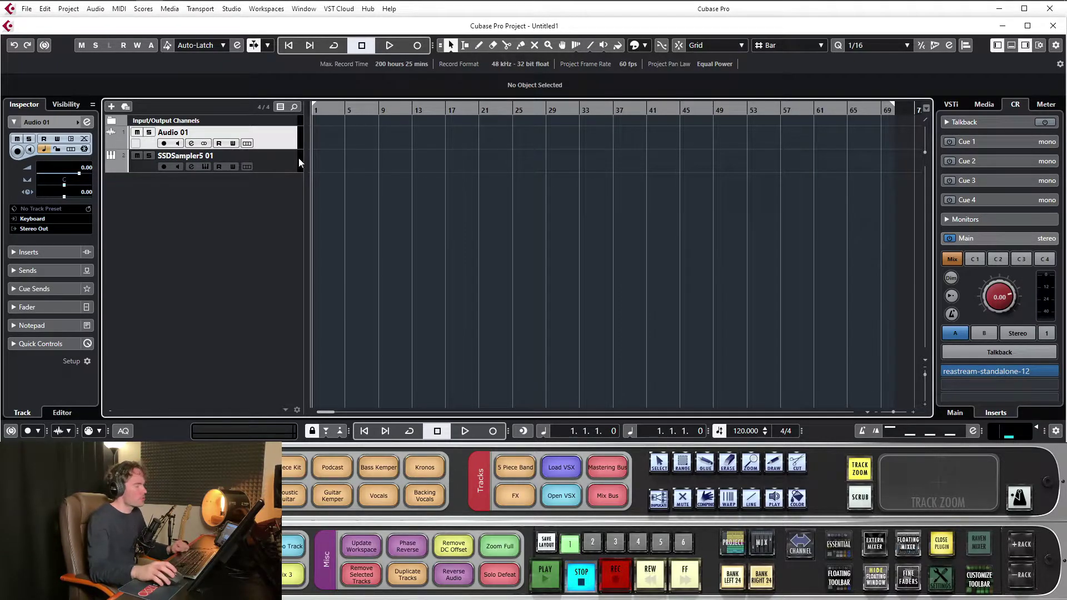
double_click(185, 137)
text(Keybo)
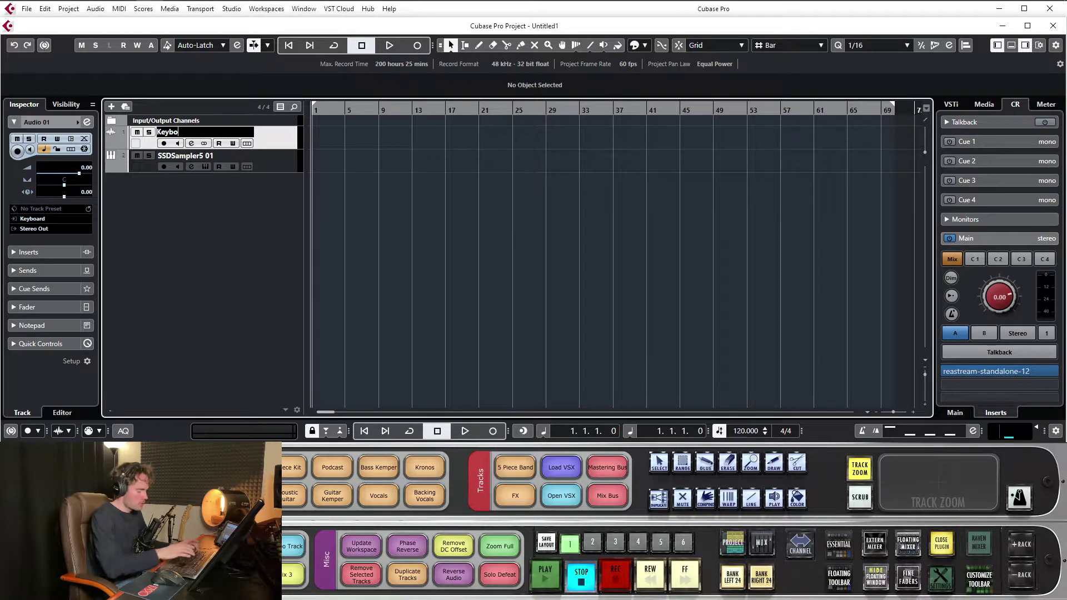
text(ard)
key(Return)
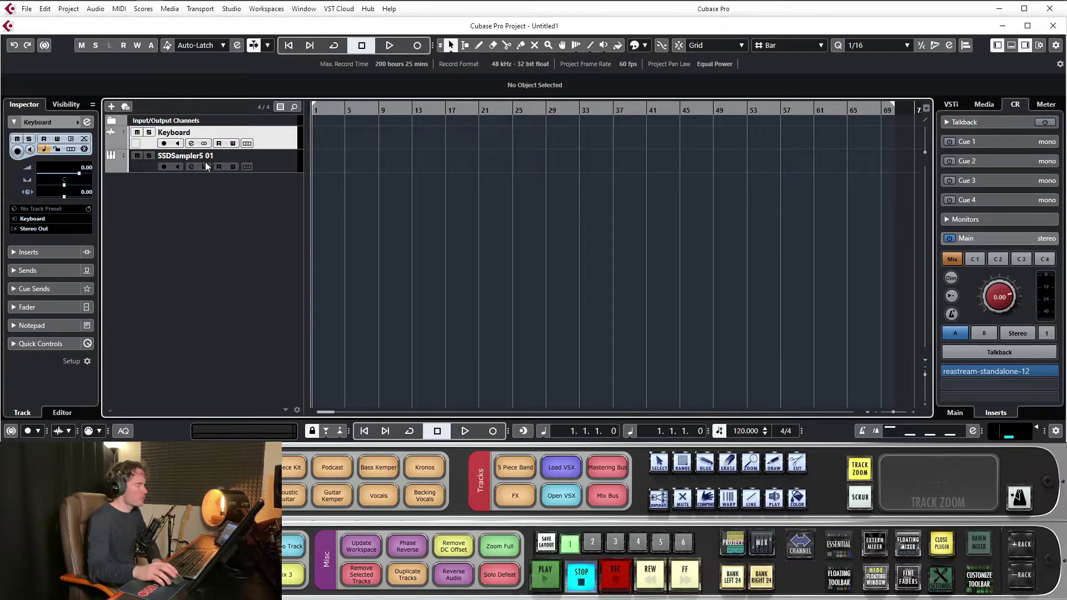
key(r)
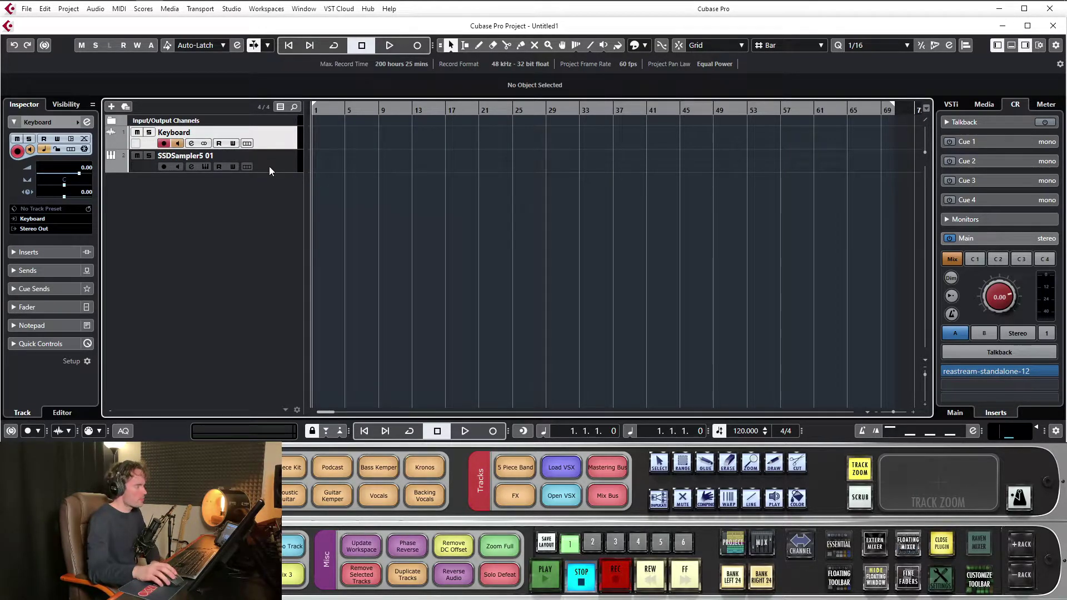
click(39, 306)
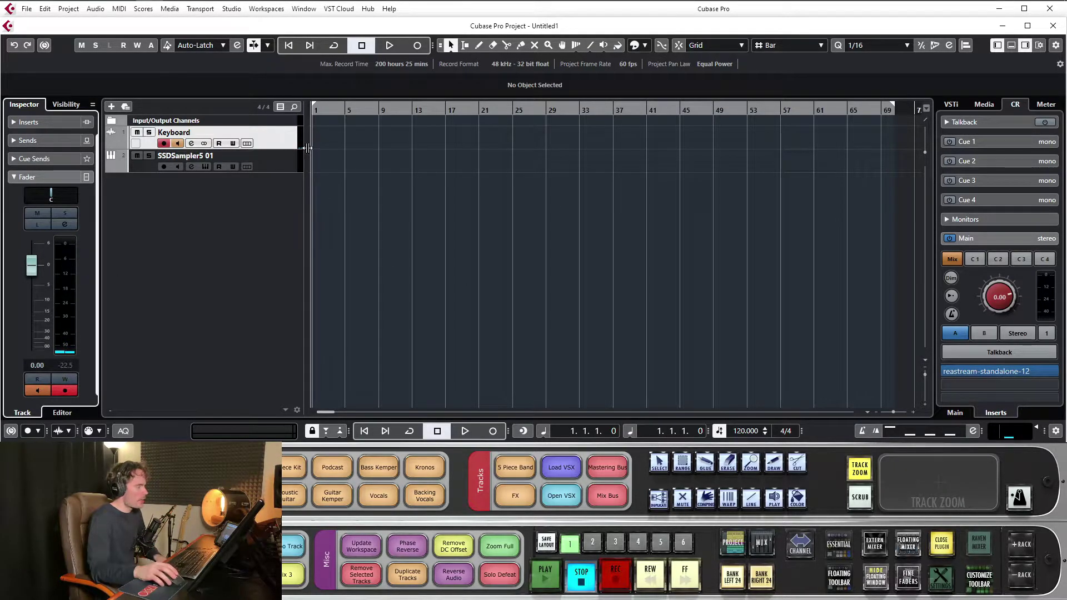
click(294, 161)
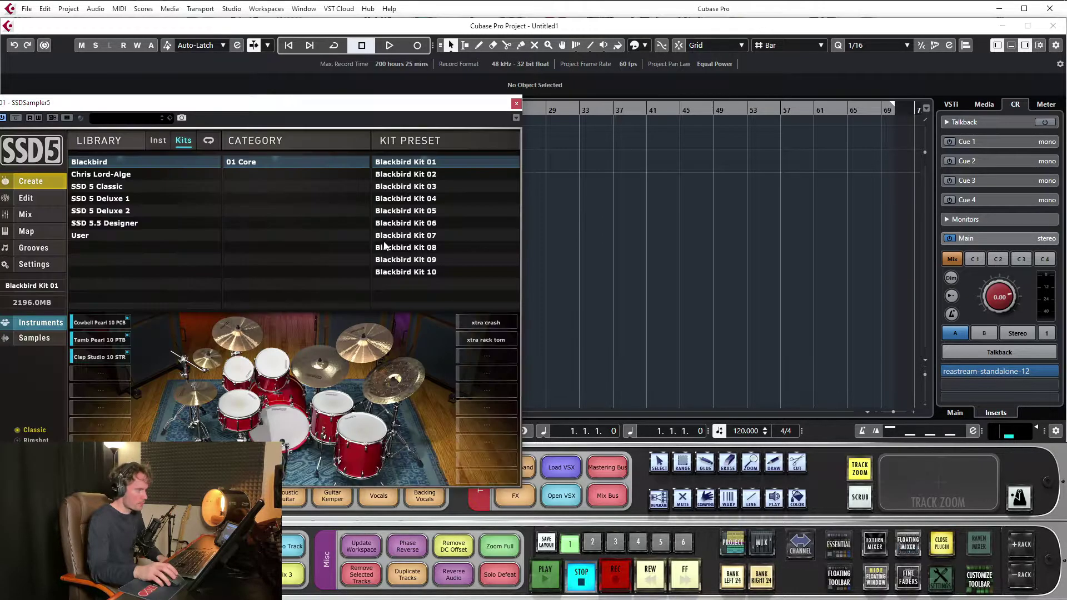
drag(410, 103, 631, 78)
click(466, 369)
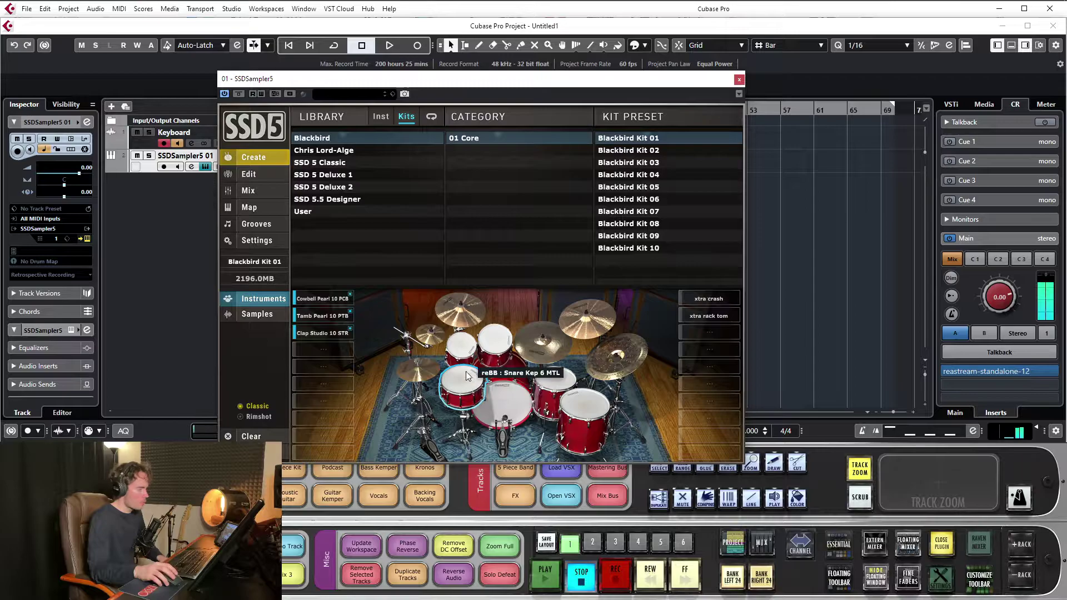
click(495, 339)
click(555, 389)
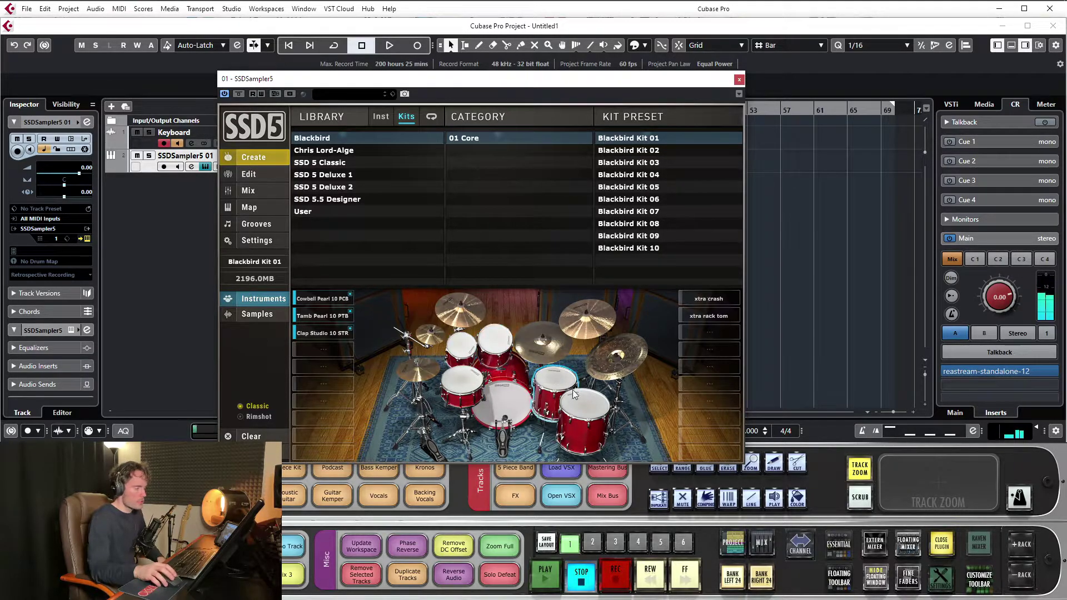
drag(463, 84, 508, 69)
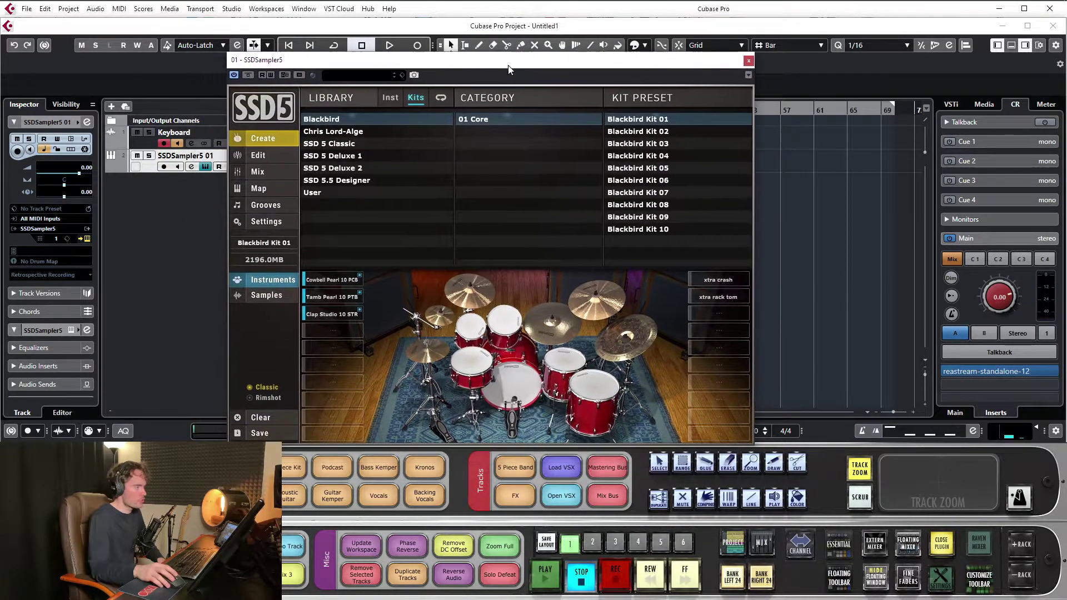
click(473, 370)
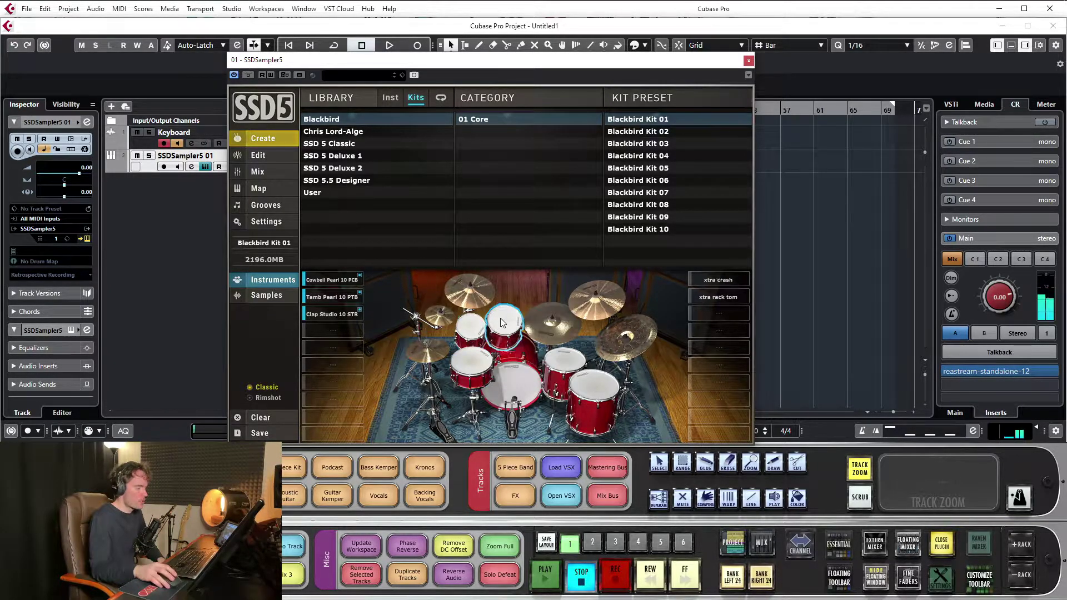
click(566, 379)
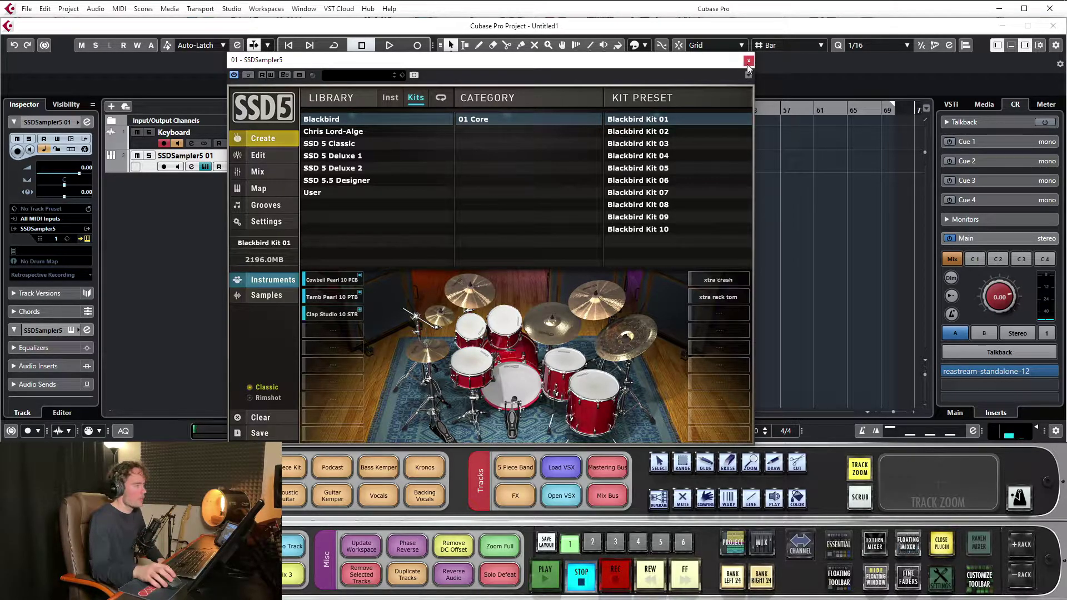
click(190, 134)
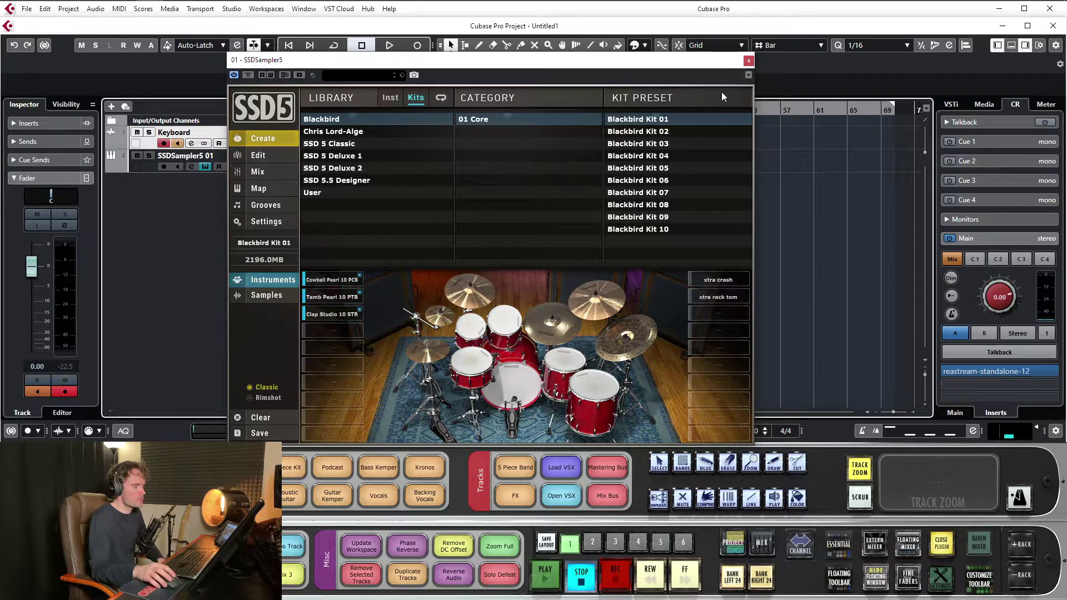
click(749, 60)
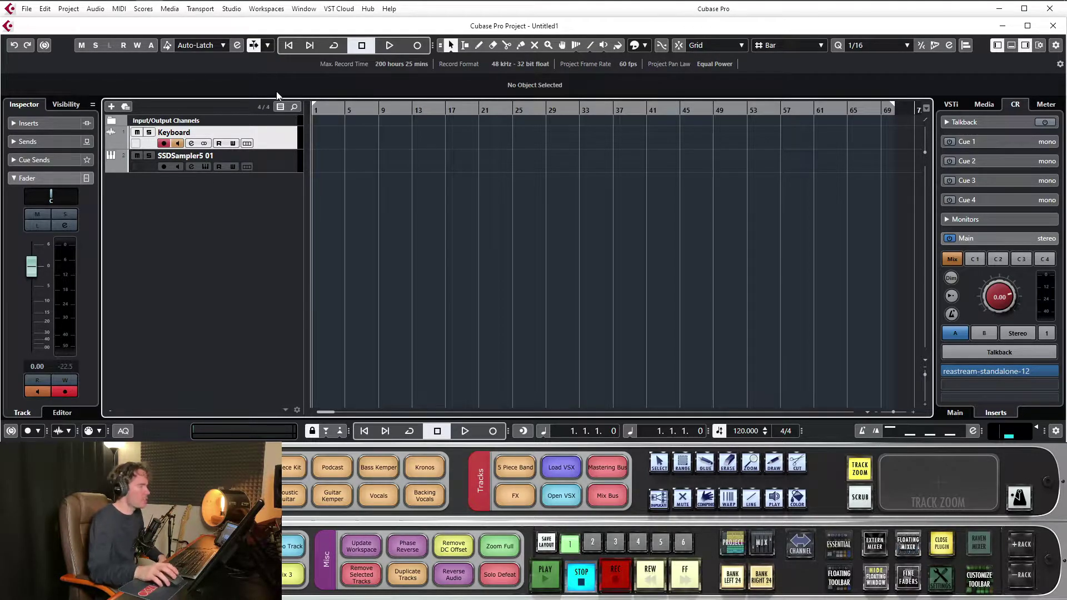
Step: Open Studio Setup and select the Yamaha Steinberg USB ASIO driver under VST Audio System
click(235, 10)
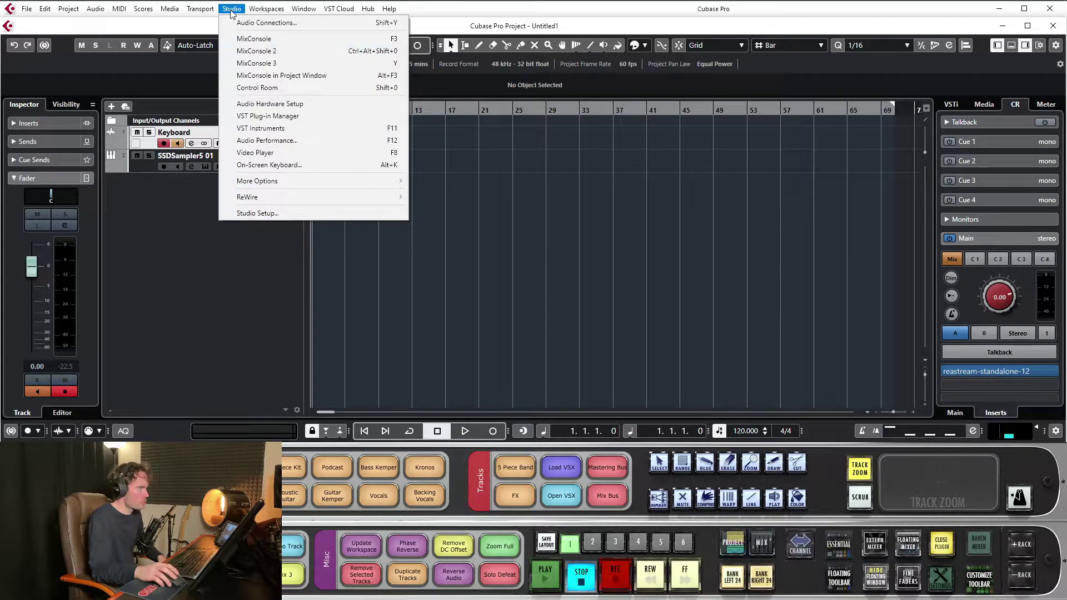
click(275, 212)
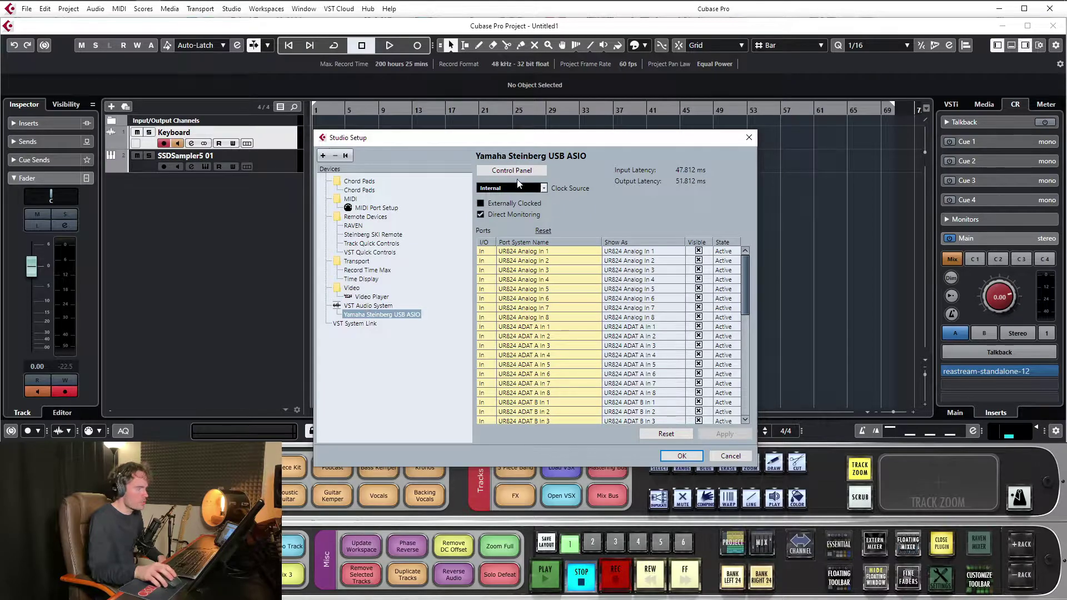
click(340, 288)
click(321, 299)
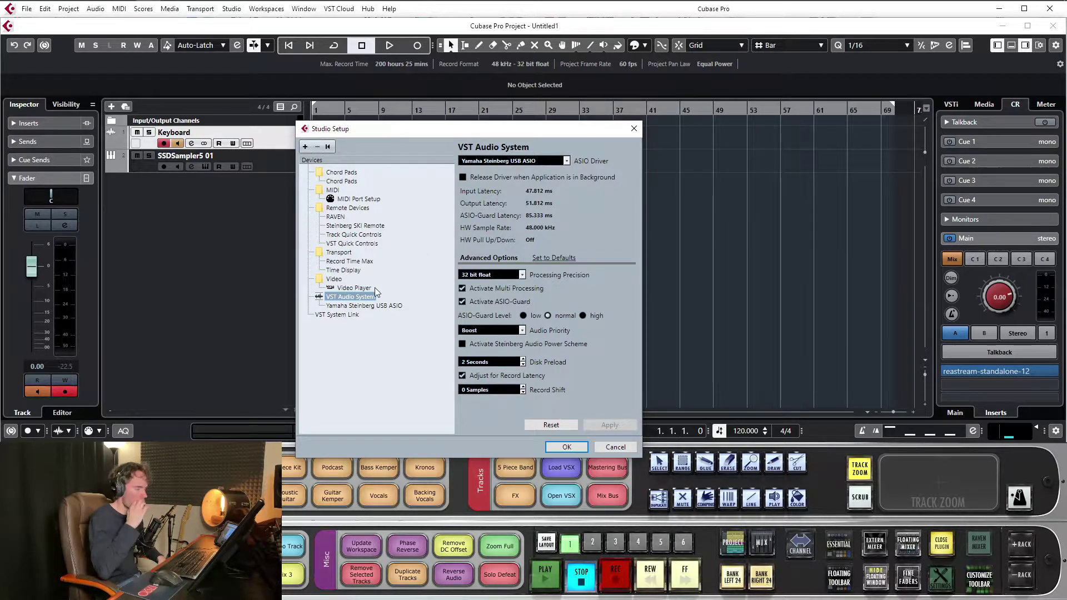
click(359, 306)
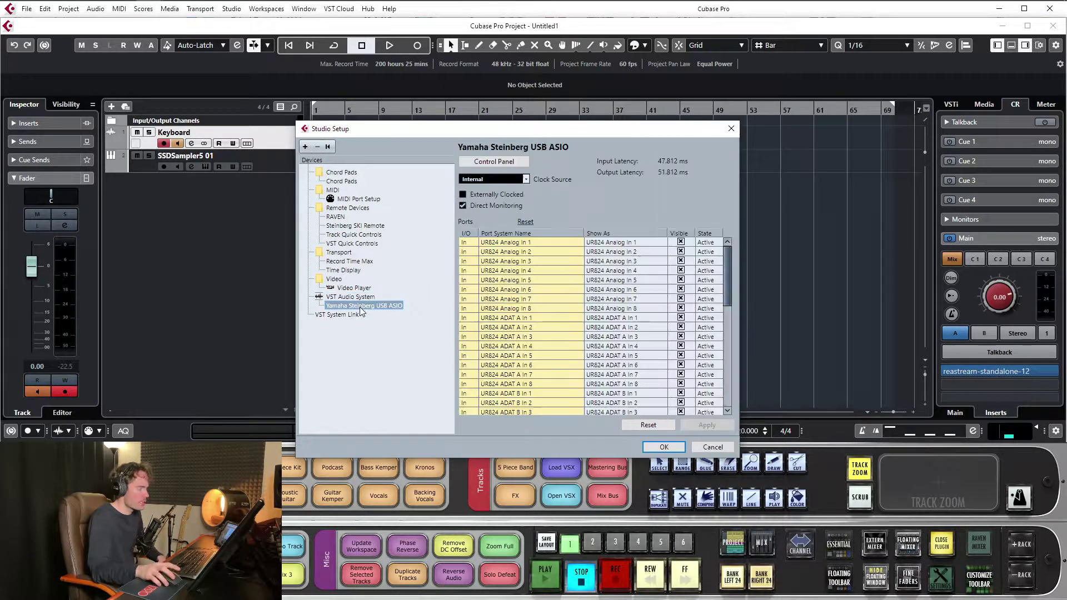
click(463, 207)
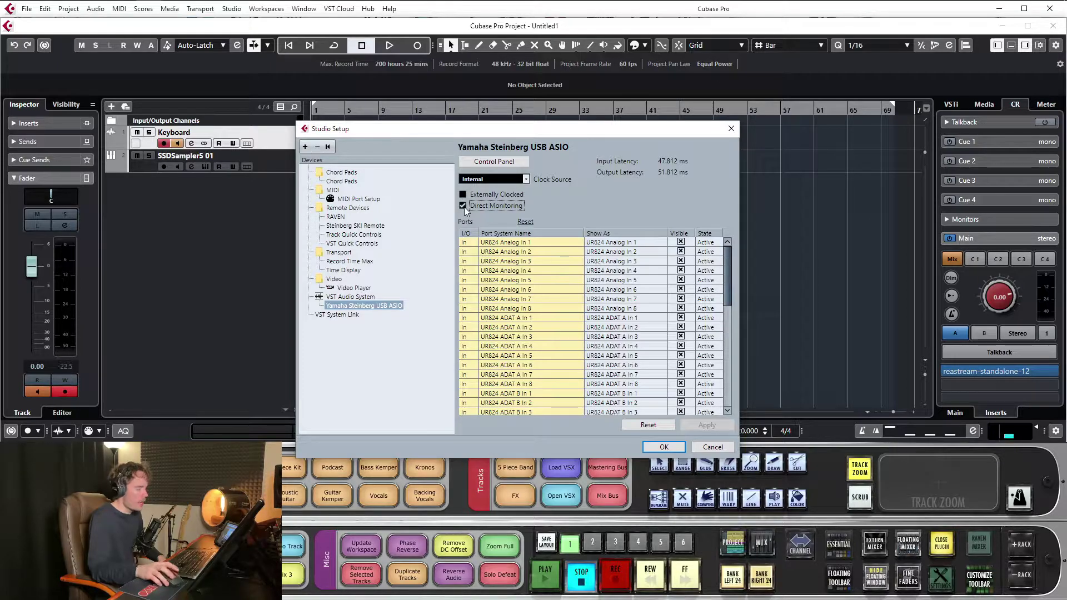
click(465, 206)
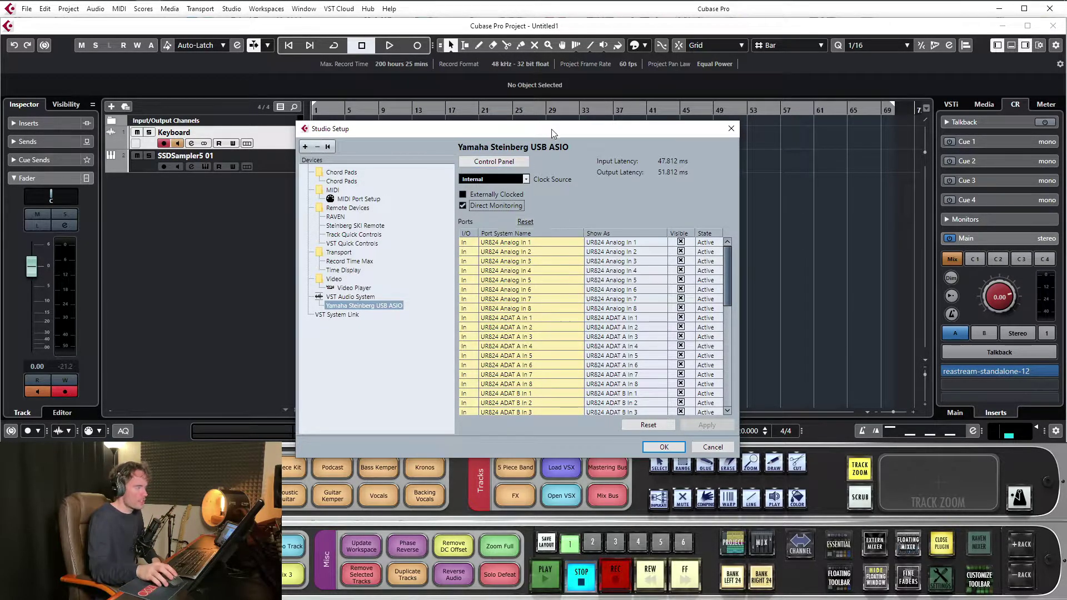
drag(551, 129, 542, 124)
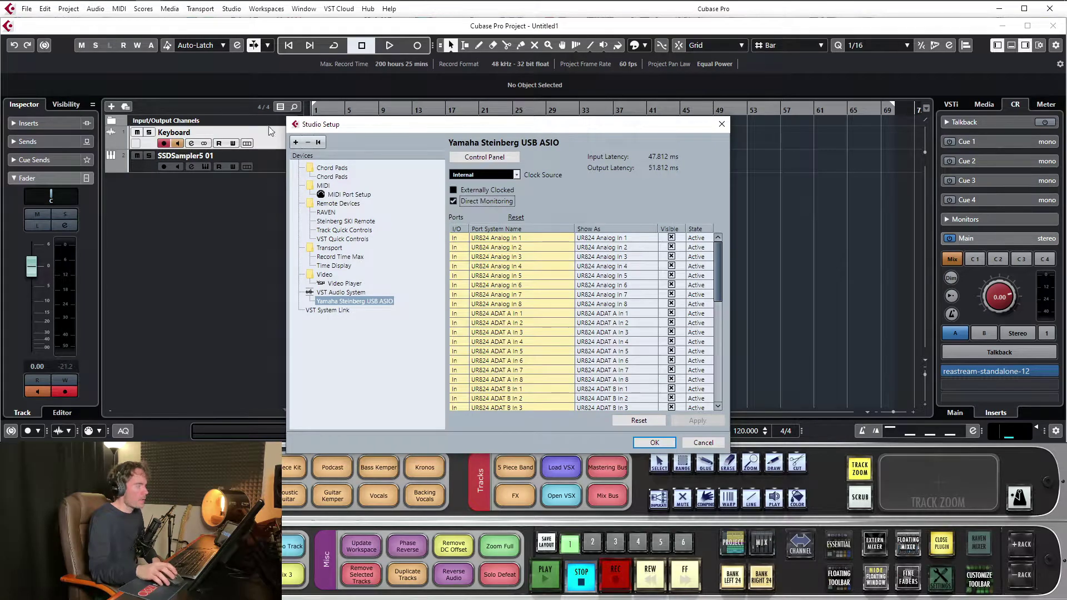
mouse_move(439, 3)
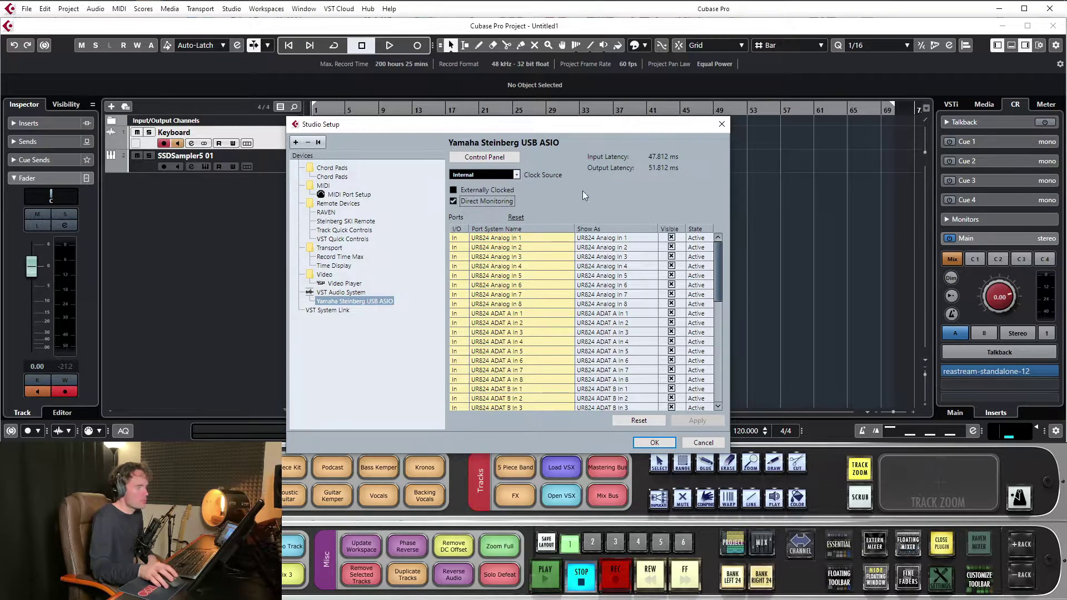
Step: Load Virtual Mix Rack from the Other category into the Keyboard track's first insert
click(720, 124)
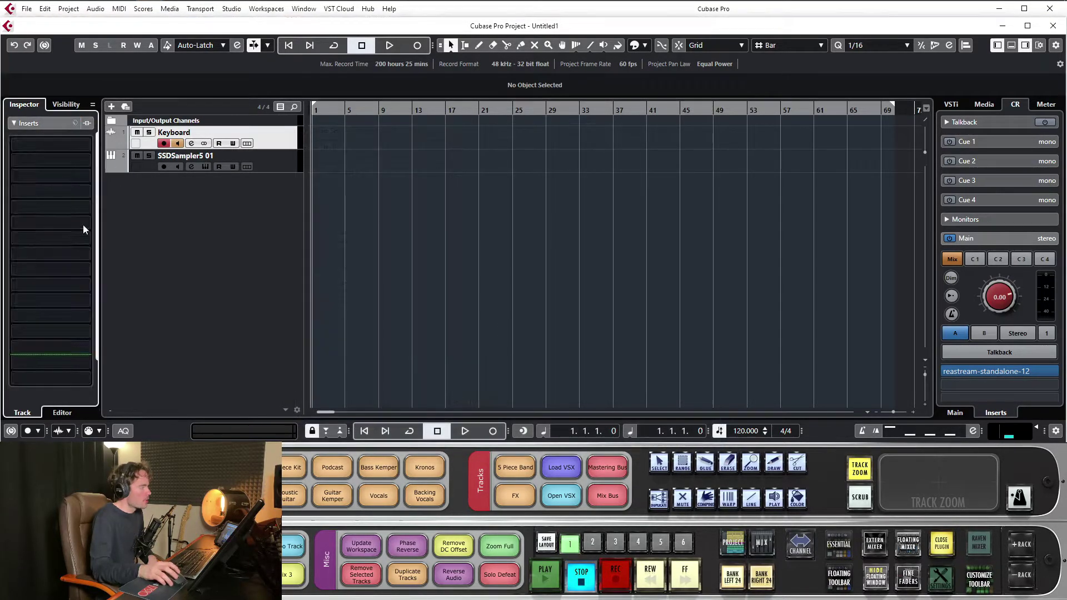
click(63, 123)
click(55, 144)
click(26, 317)
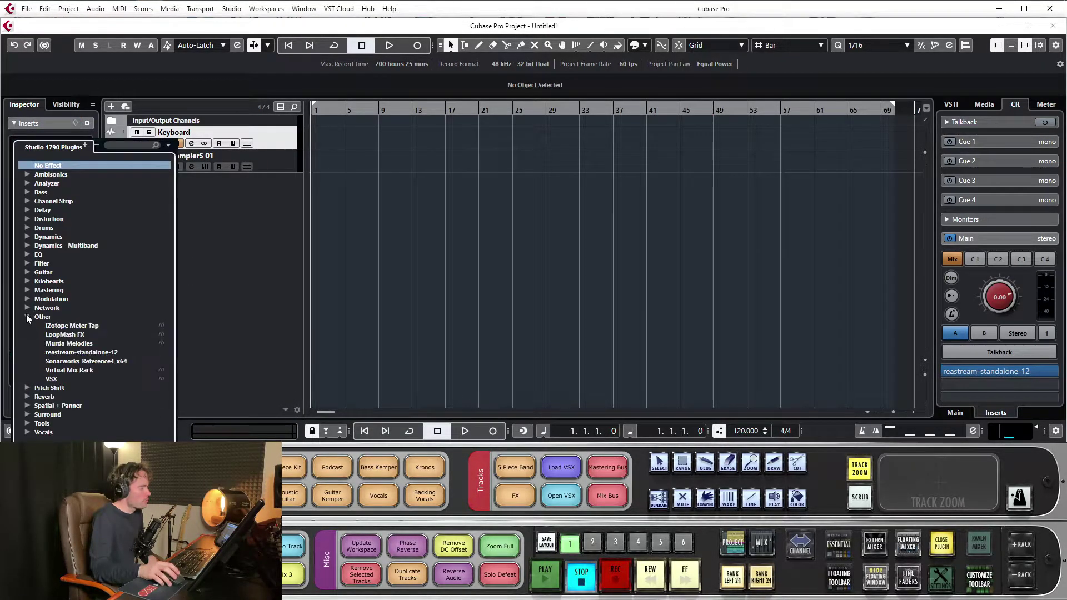
click(157, 382)
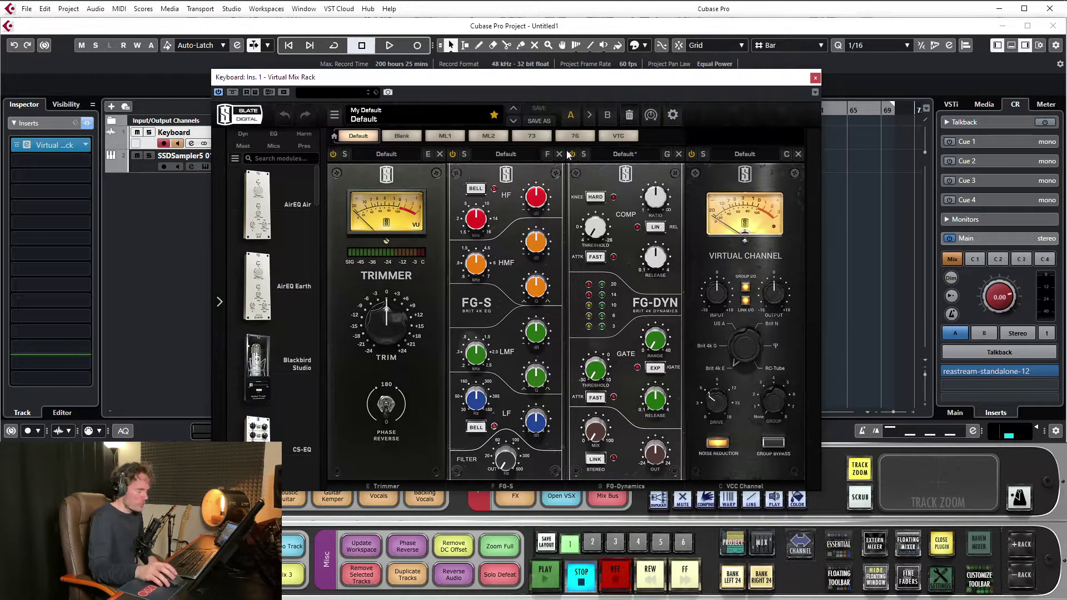
Step: Boost the FG-S high-frequency EQ gain to +15.0 dB
drag(528, 195, 529, 146)
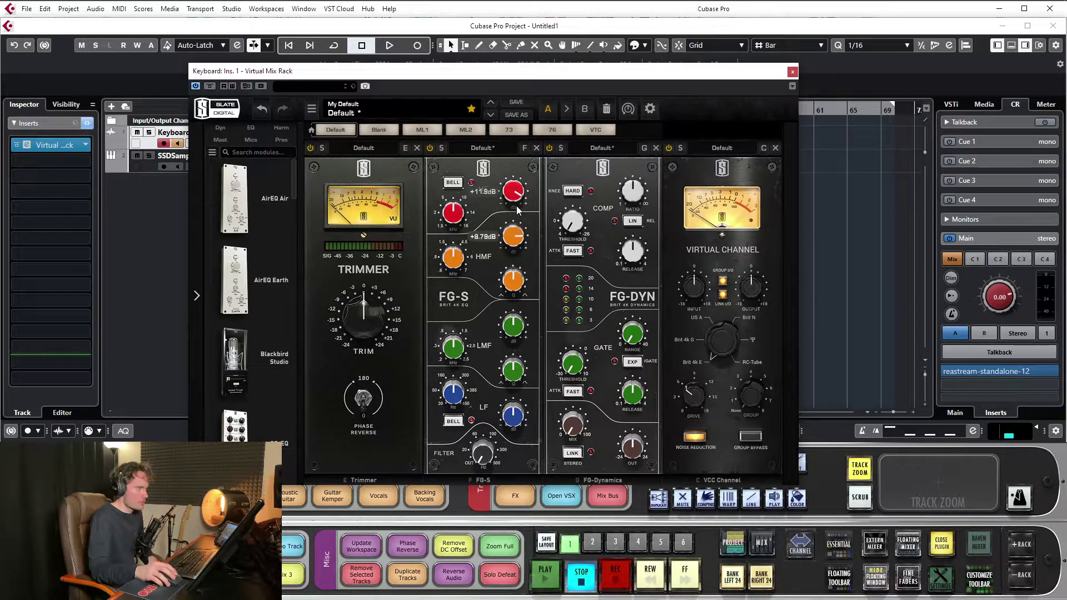
drag(515, 192, 514, 218)
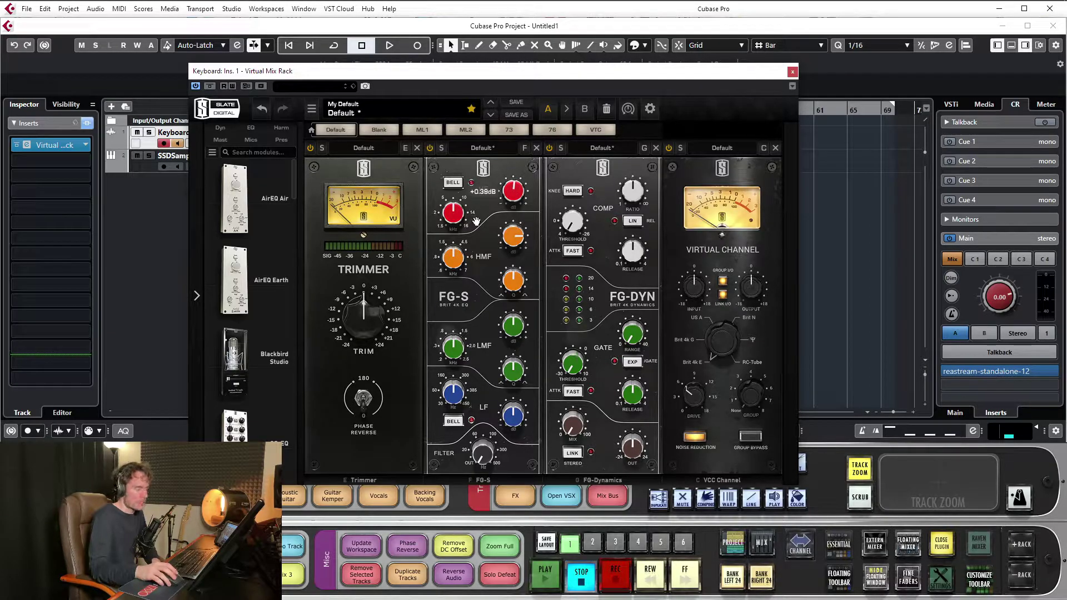
click(510, 232)
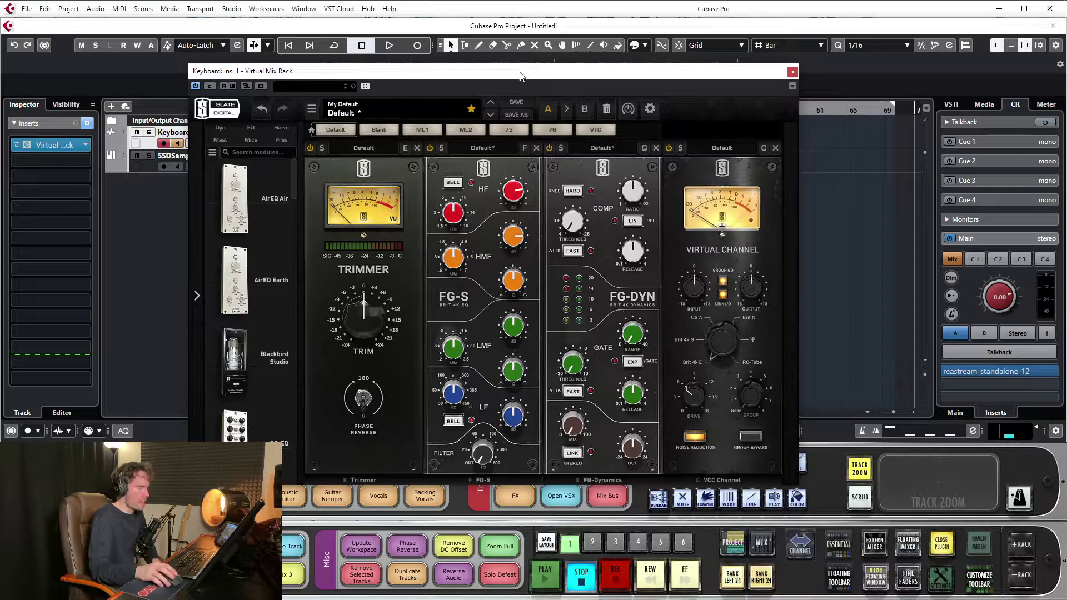
drag(520, 76, 495, 67)
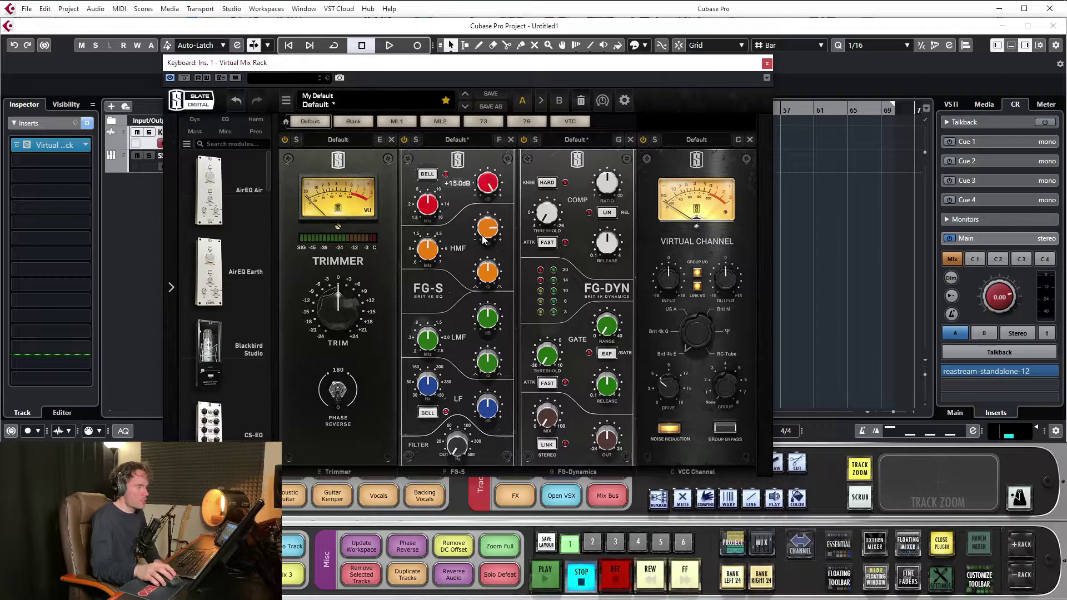
click(232, 9)
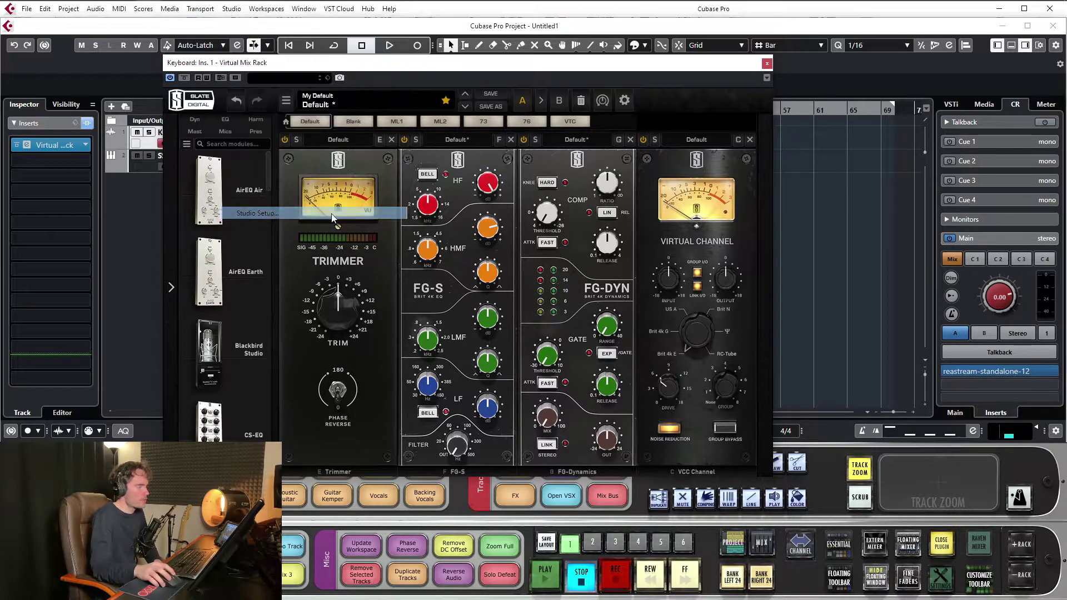
click(332, 216)
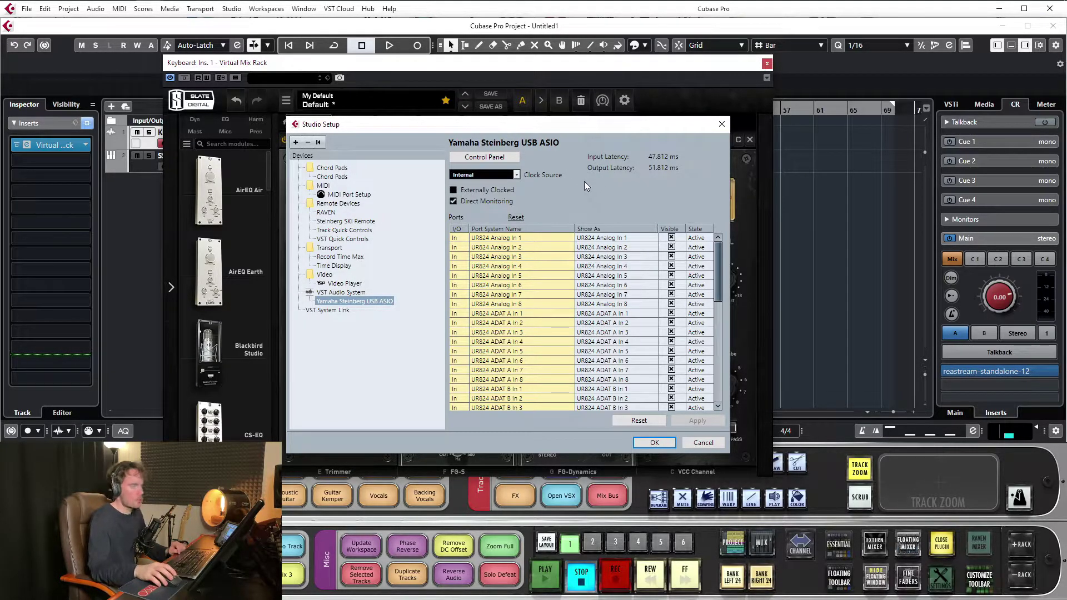
click(722, 123)
drag(519, 69, 513, 60)
scroll(482, 173, up, 3)
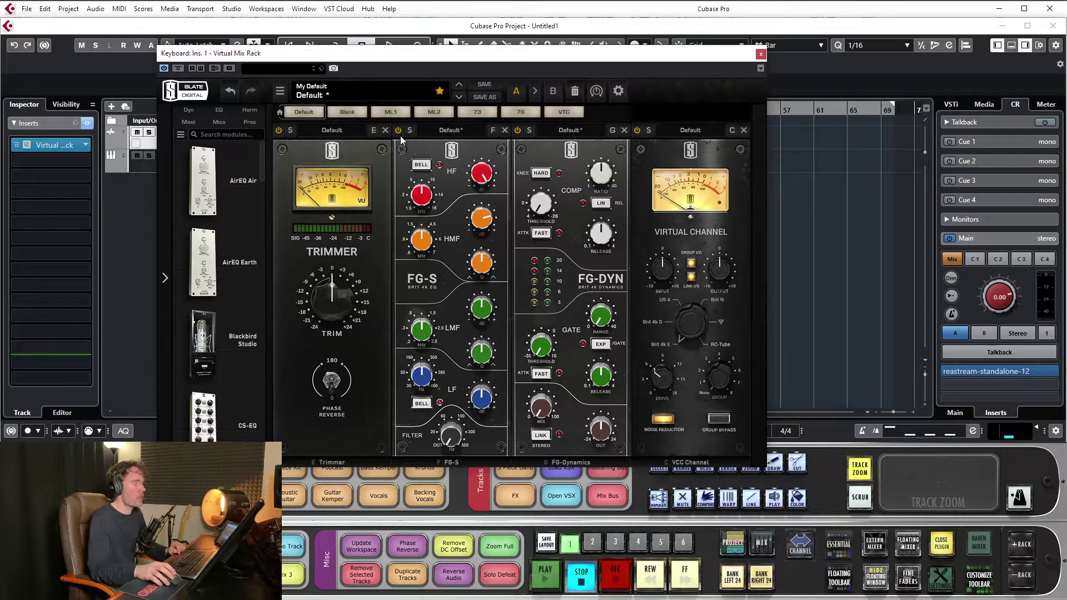
mouse_move(162, 12)
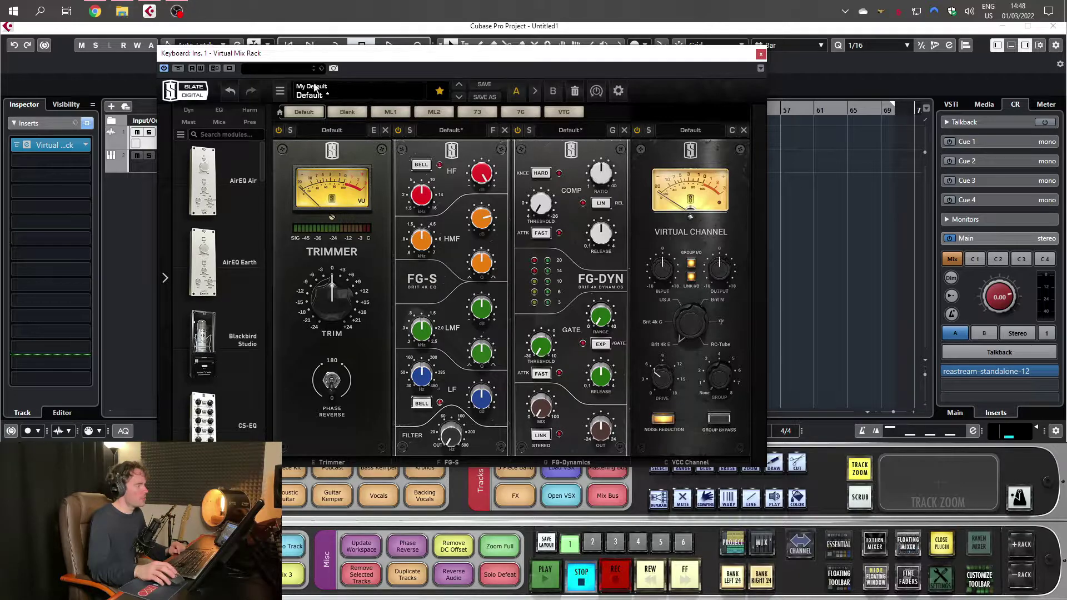
click(231, 9)
click(283, 213)
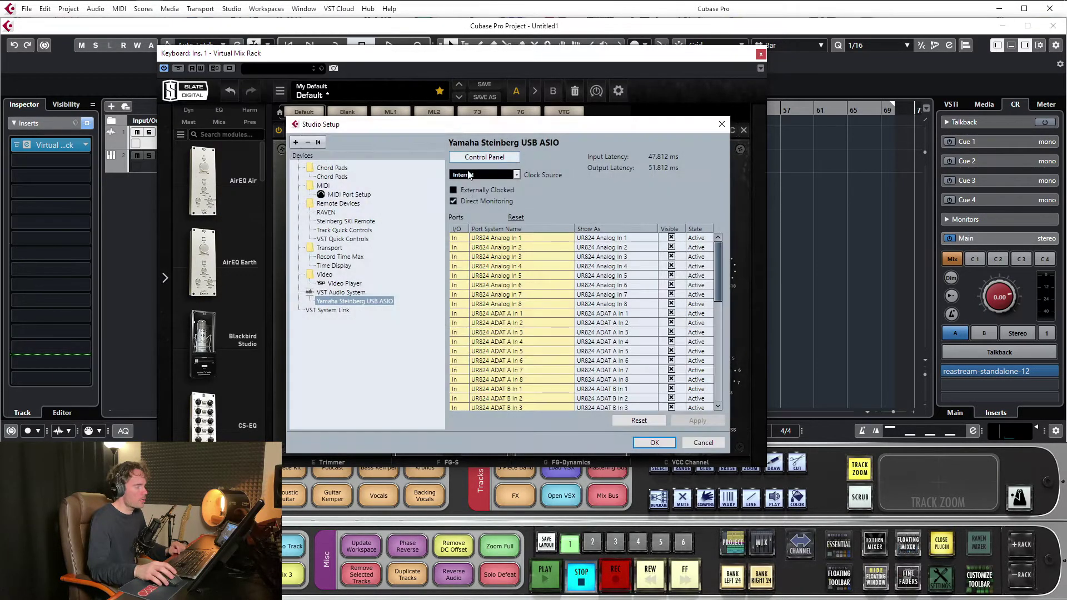
click(665, 442)
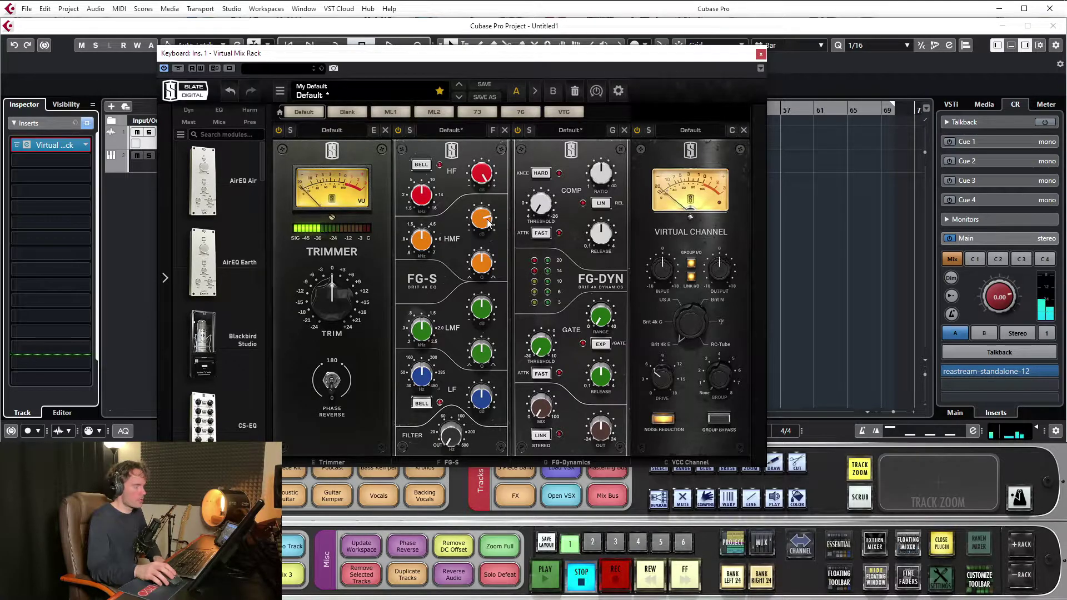
Step: Lower the FG-S high-mid gain to +1.61 dB and close the Virtual Mix Rack window
drag(482, 218, 482, 282)
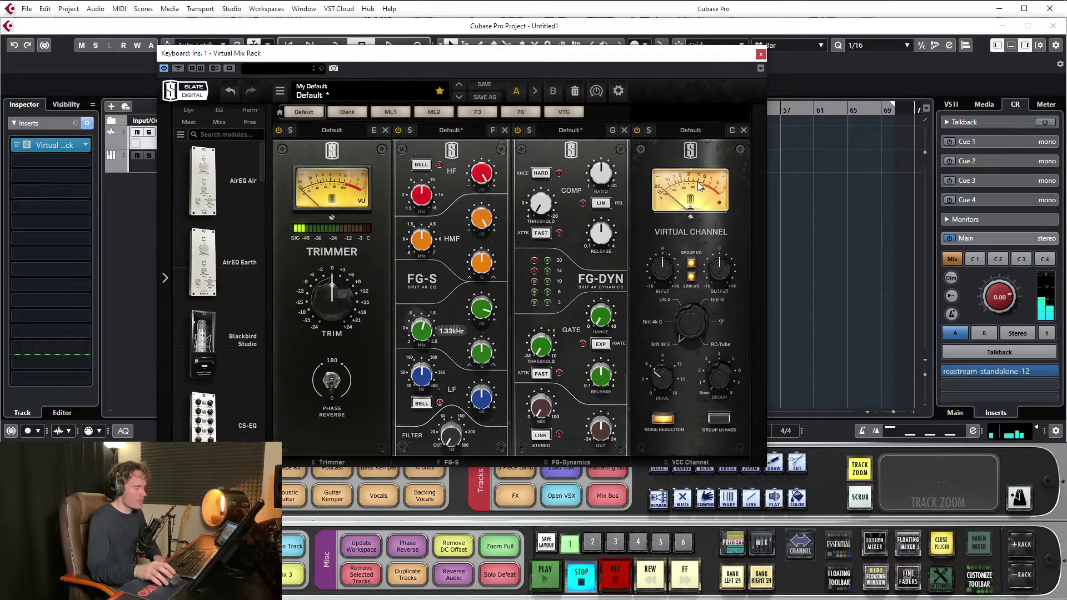
drag(645, 53, 643, 46)
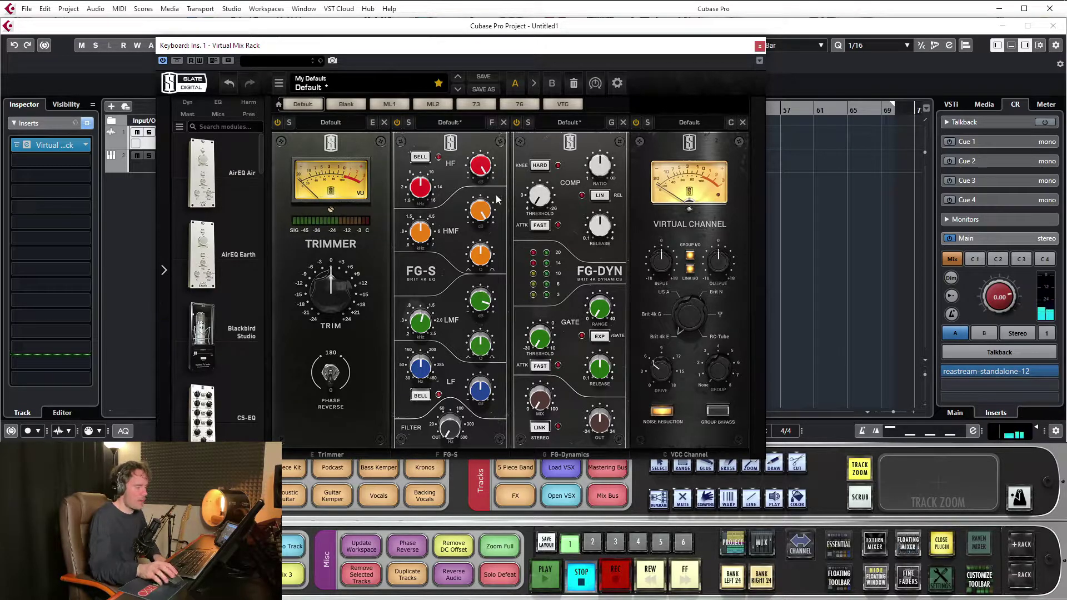
mouse_move(484, 176)
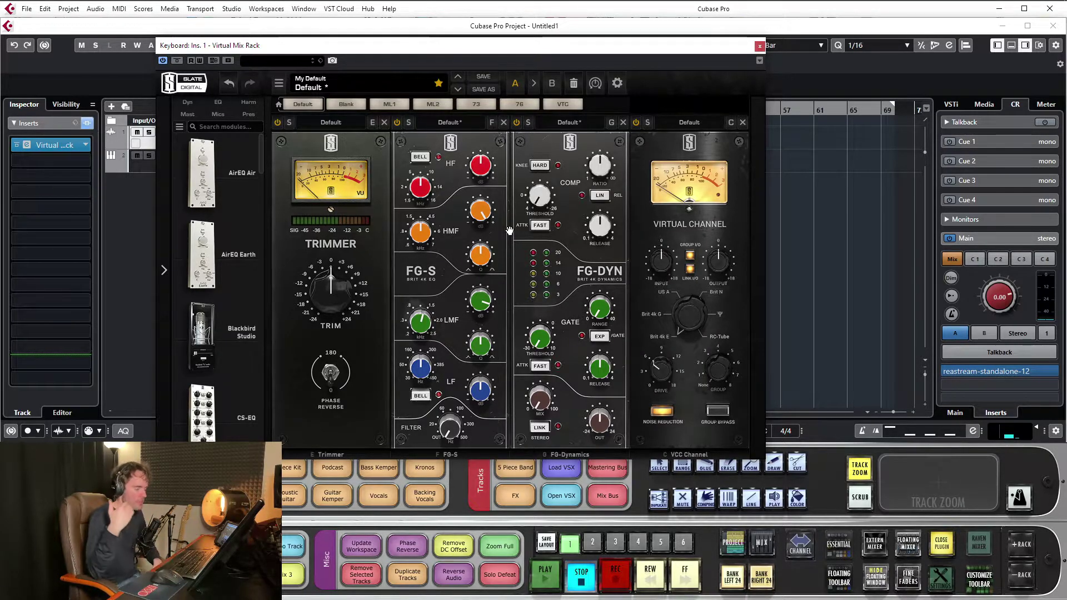
click(759, 47)
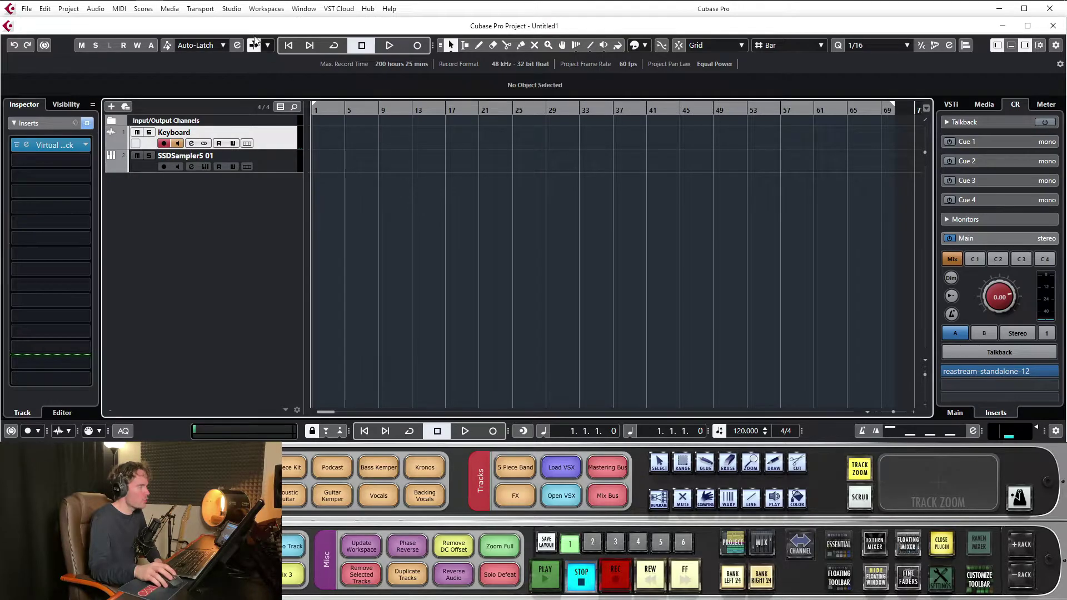
Step: Reopen Studio Setup and open the Yamaha Steinberg USB ASIO Control Panel
click(231, 8)
click(267, 214)
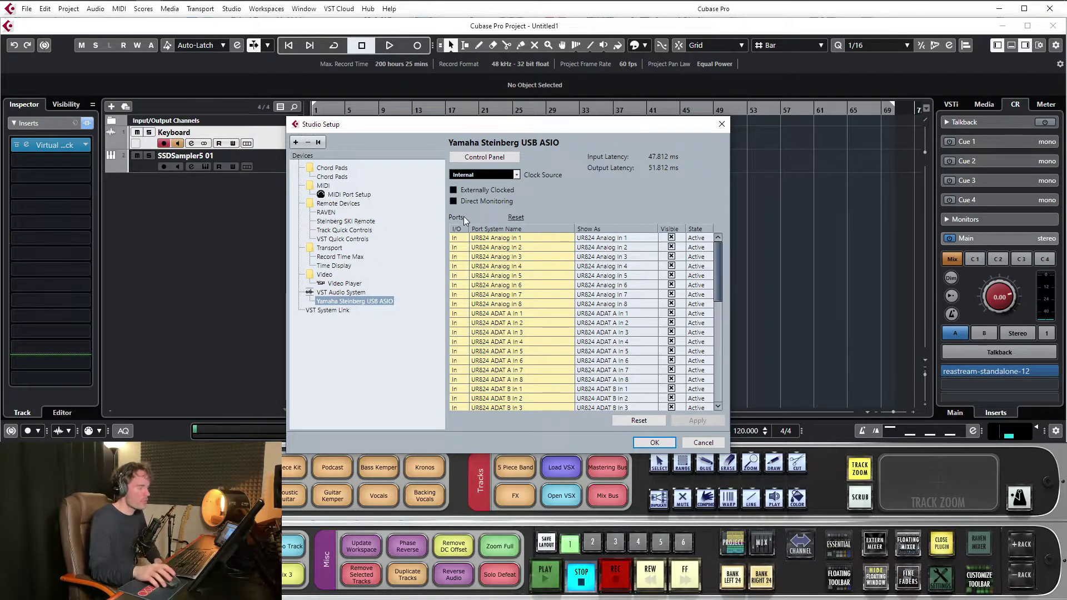
click(500, 158)
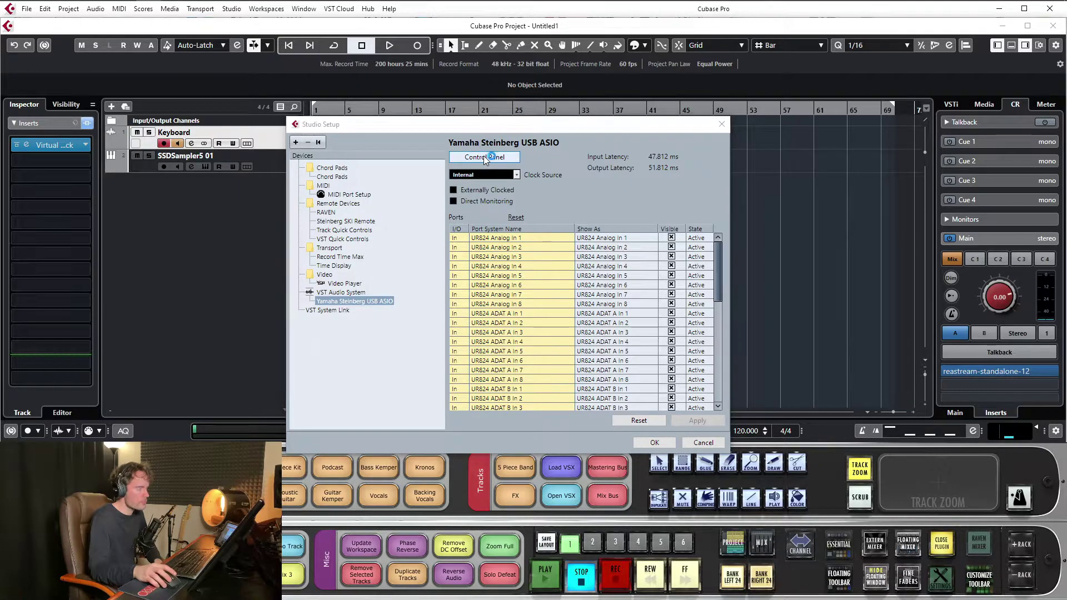
Step: Set the driver's ASIO buffer size to 32 samples, stepping through 256, 96 and 48
drag(539, 231, 529, 218)
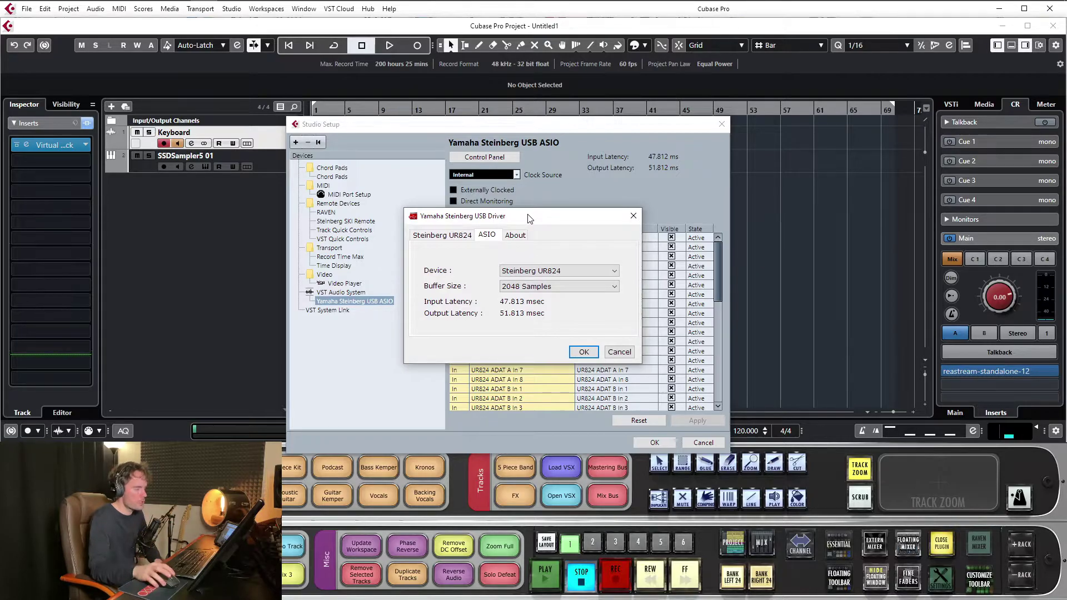
drag(527, 218, 523, 214)
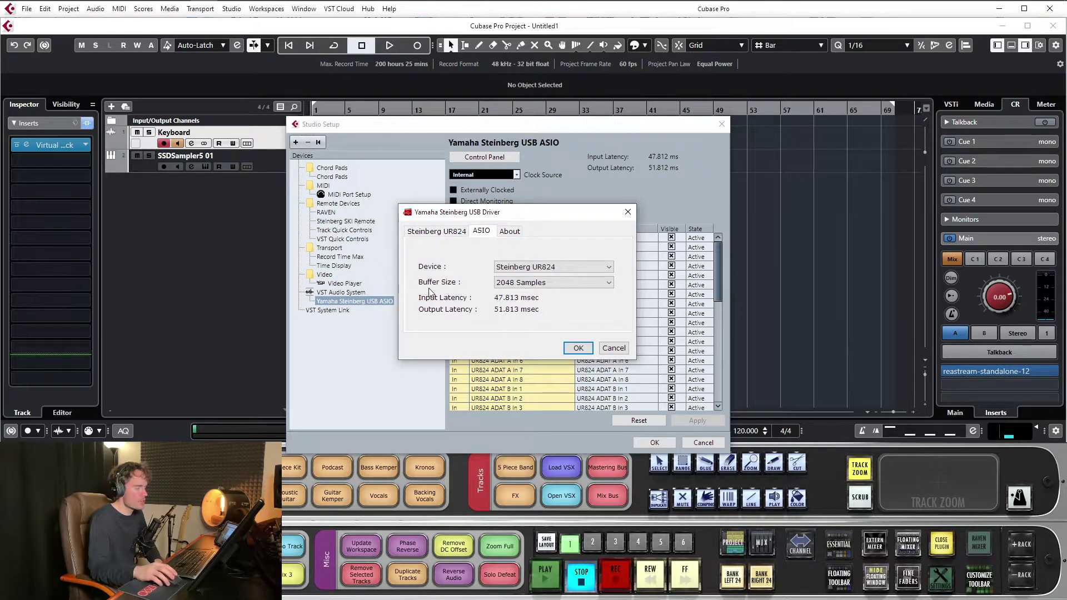
click(544, 283)
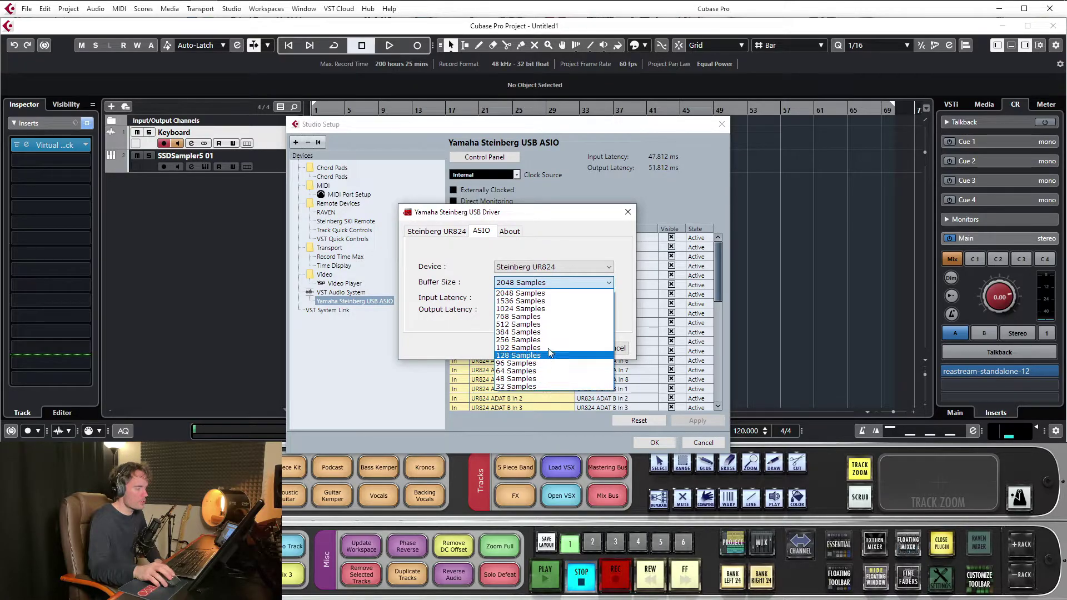
click(518, 339)
click(555, 282)
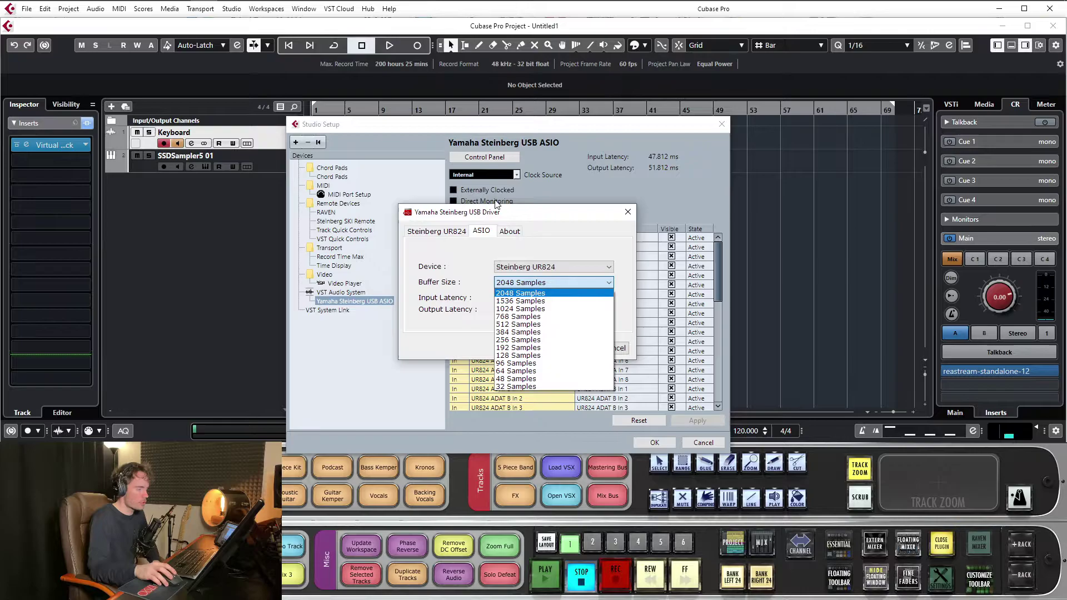
click(515, 363)
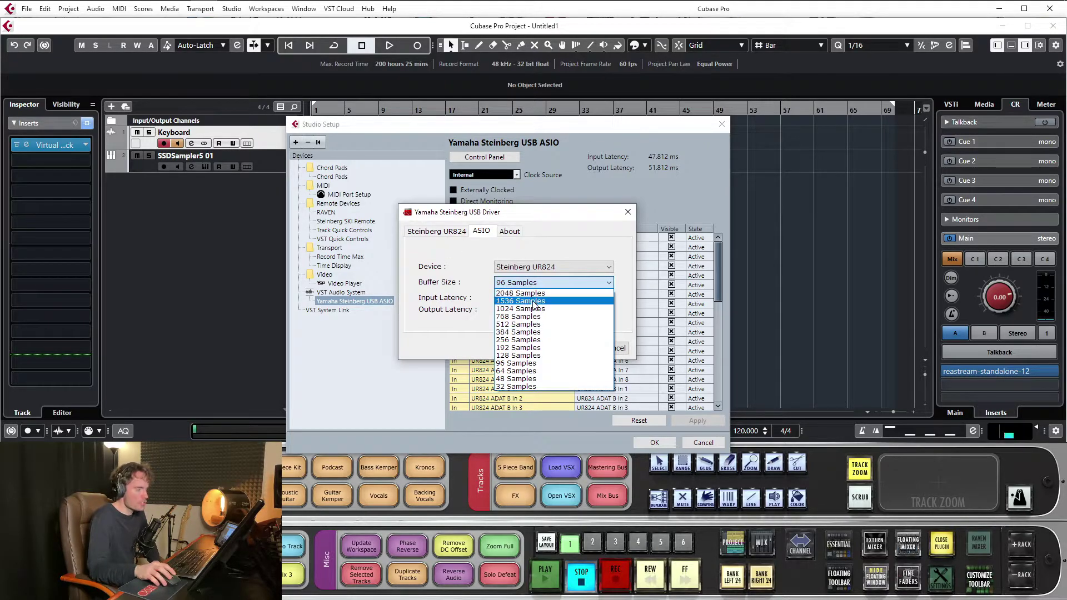
click(522, 379)
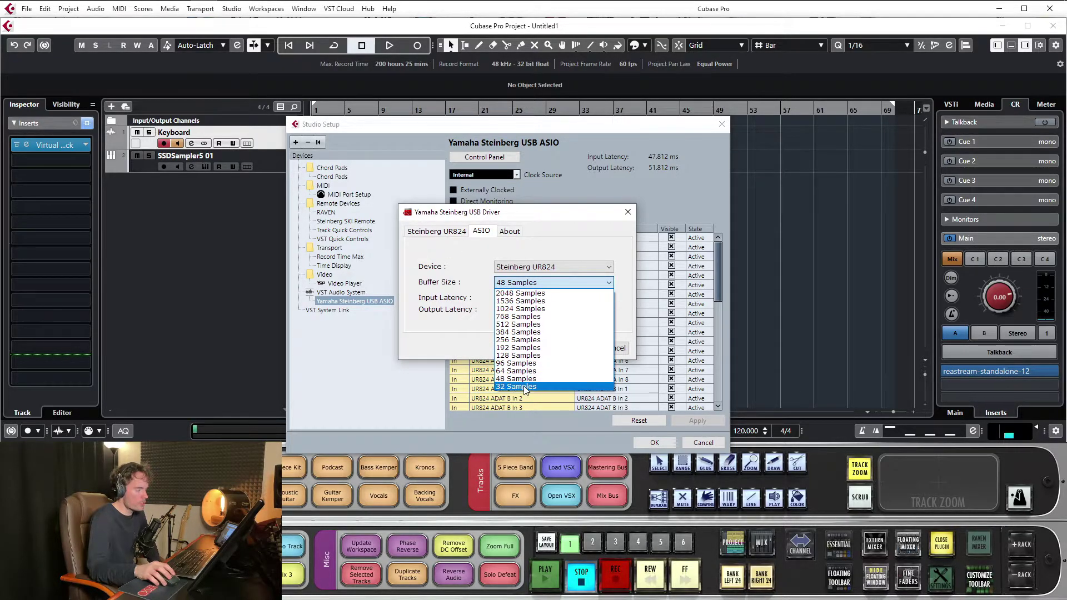
click(524, 387)
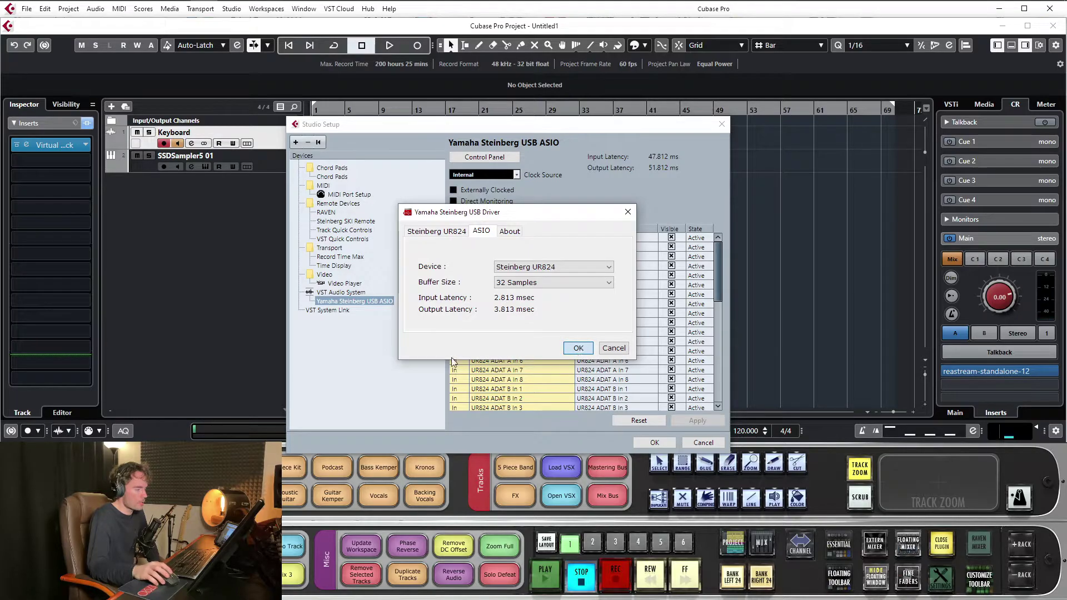
Step: Confirm the 32-sample buffer and close the Yamaha Steinberg USB Driver panel
key(Return)
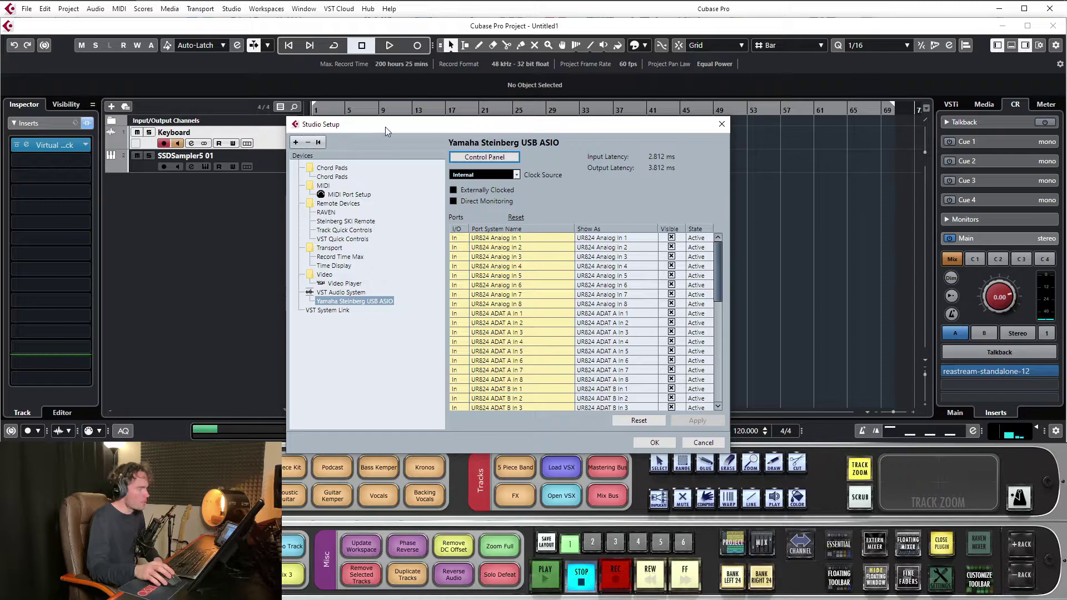
Step: Tick and untick Direct Monitoring, then reopen the UR824 driver Control Panel
drag(385, 126, 474, 109)
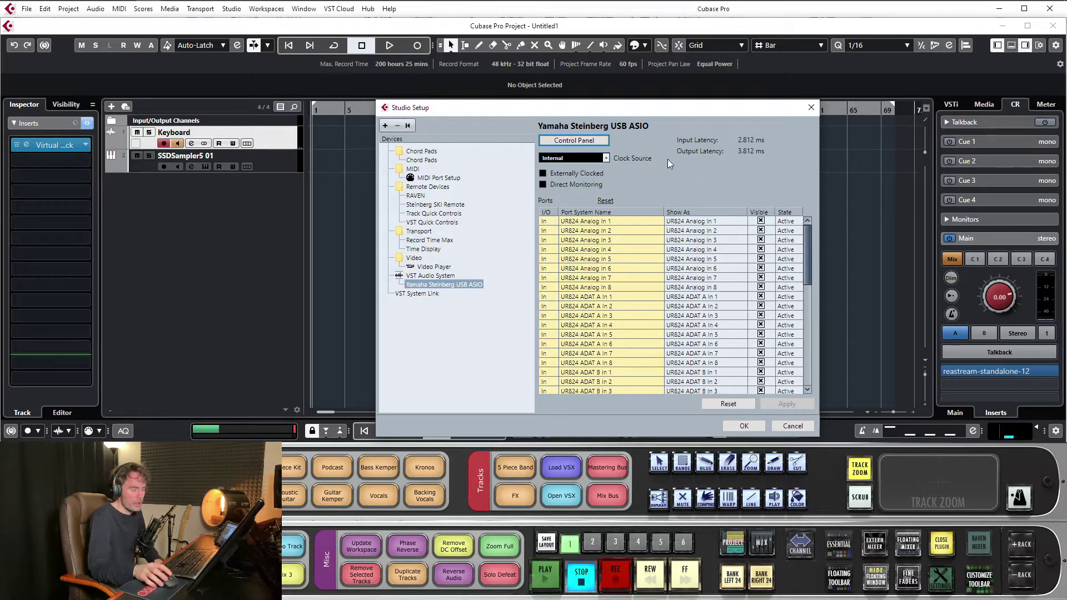
click(543, 185)
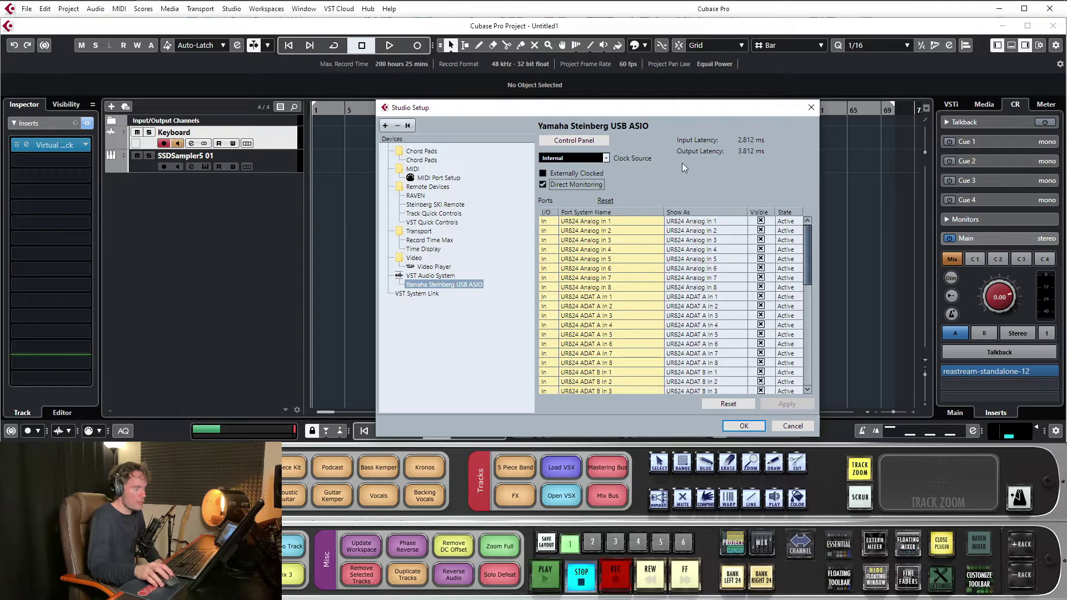
click(543, 185)
click(589, 142)
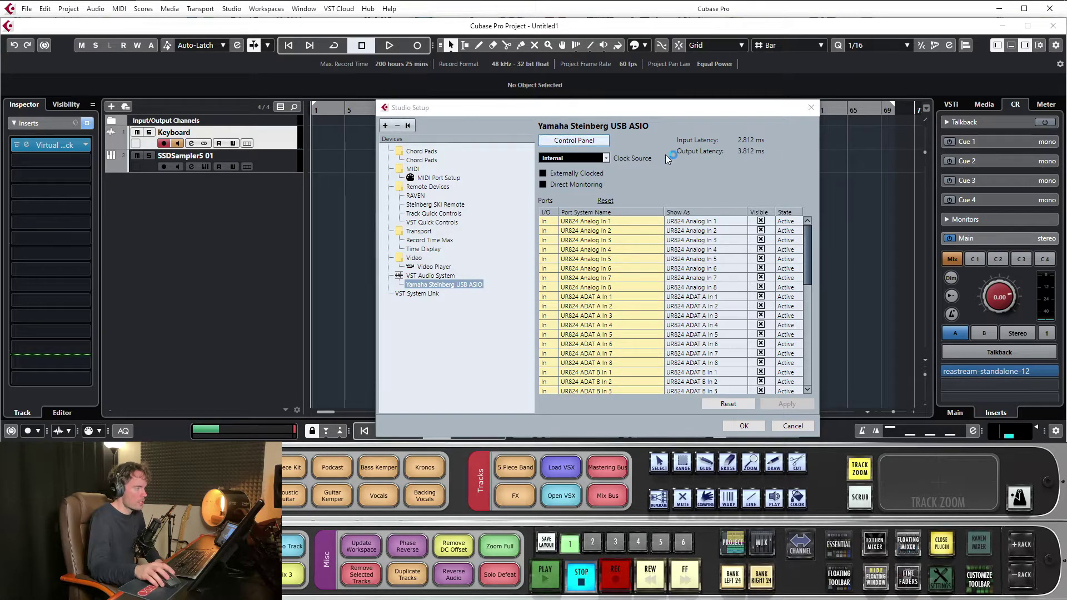
Step: Choose a 2048-sample buffer, confirm it, and close Studio Setup with OK
click(596, 299)
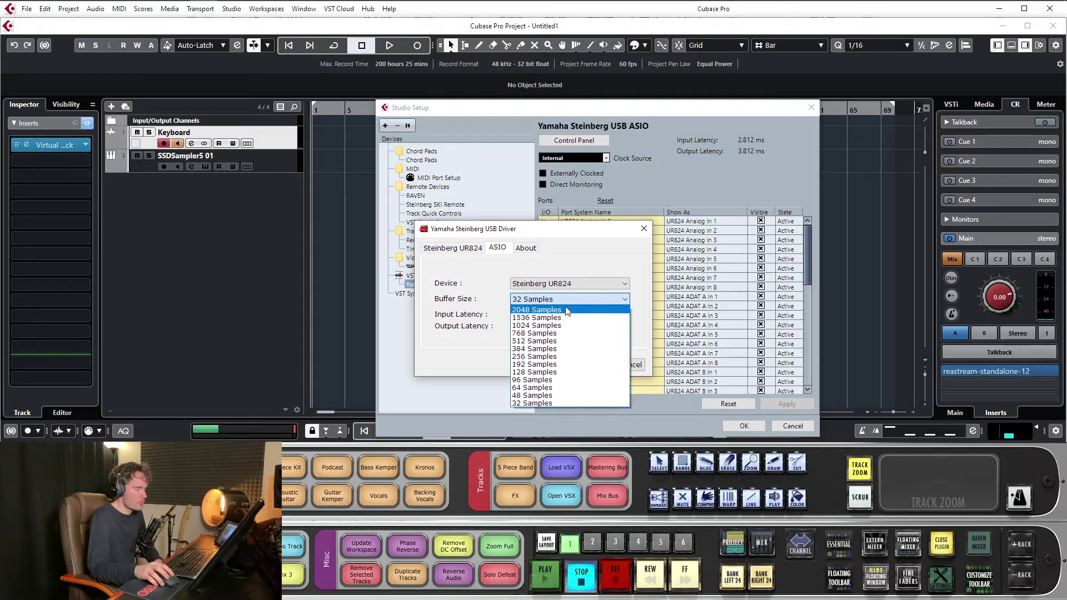
click(551, 404)
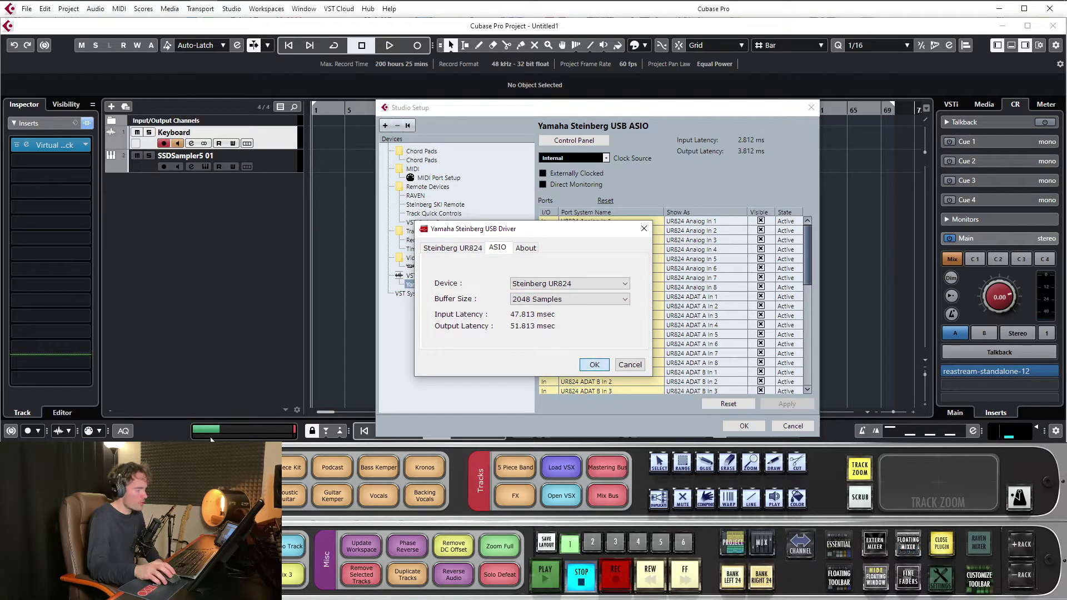
key(Return)
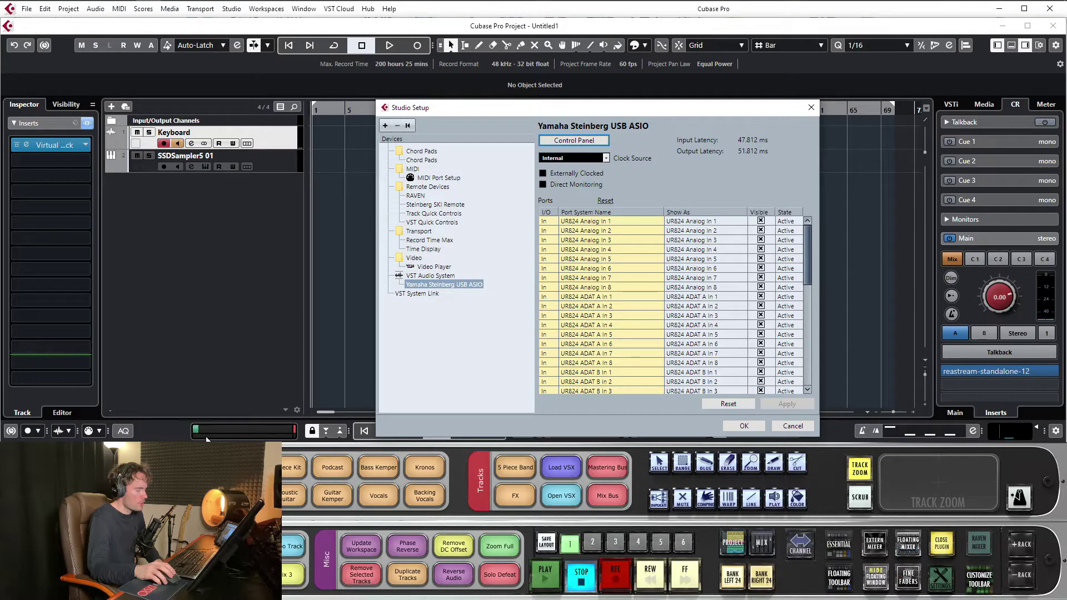
click(733, 427)
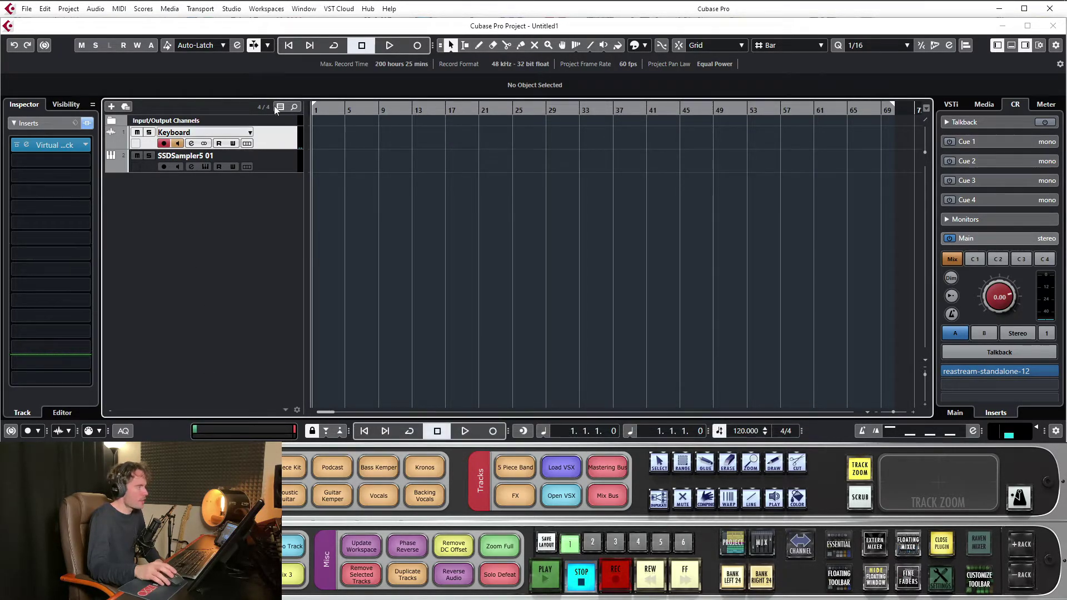
Step: Reopen Studio Setup from the Studio menu and close it with OK
click(232, 9)
click(265, 214)
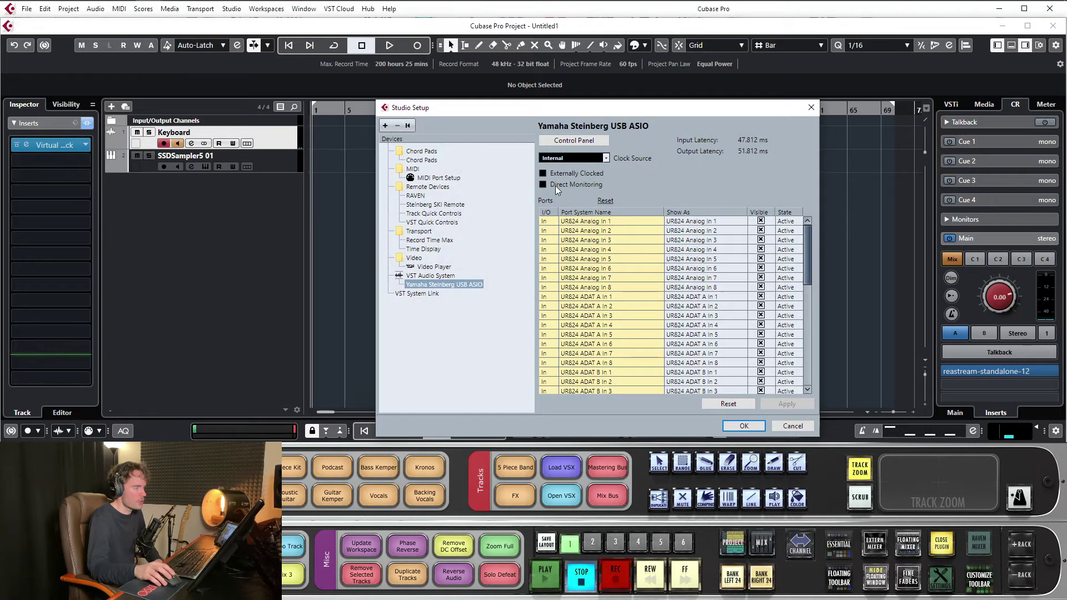
click(745, 426)
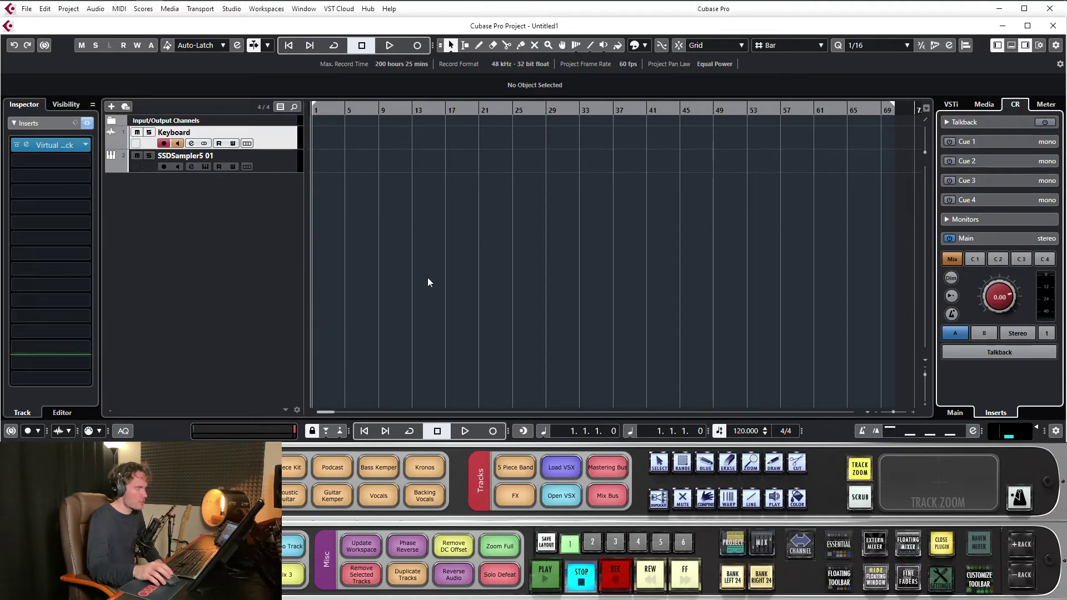
click(231, 9)
click(275, 211)
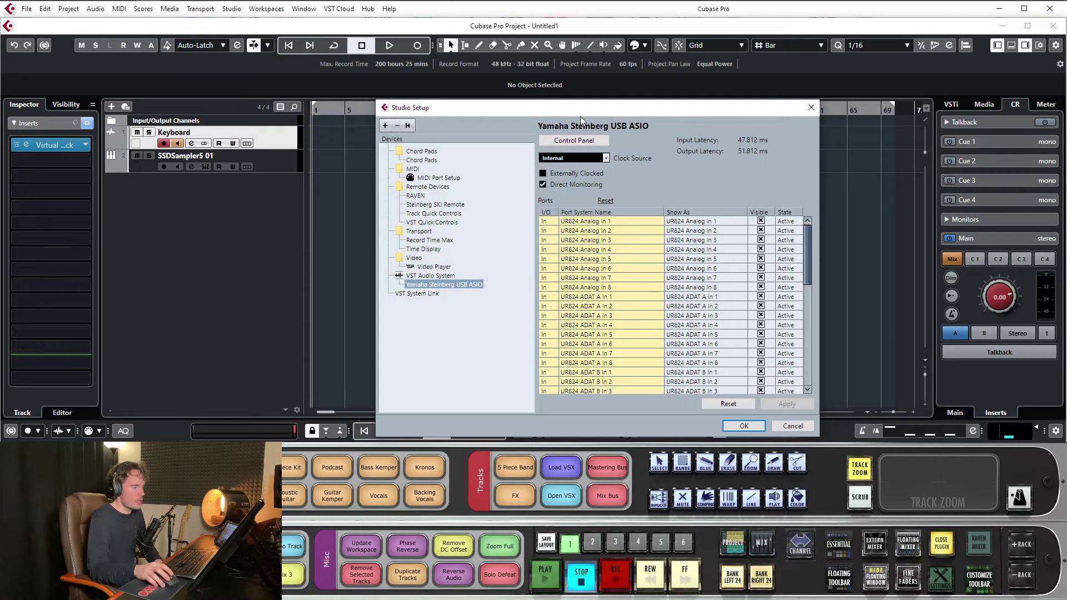
drag(655, 112, 616, 108)
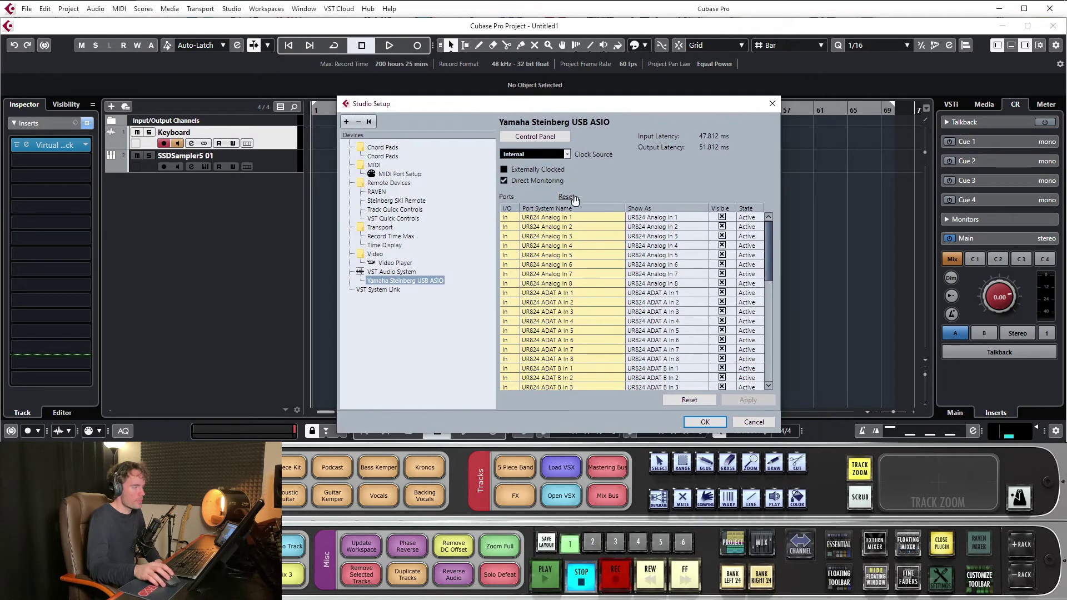
click(541, 136)
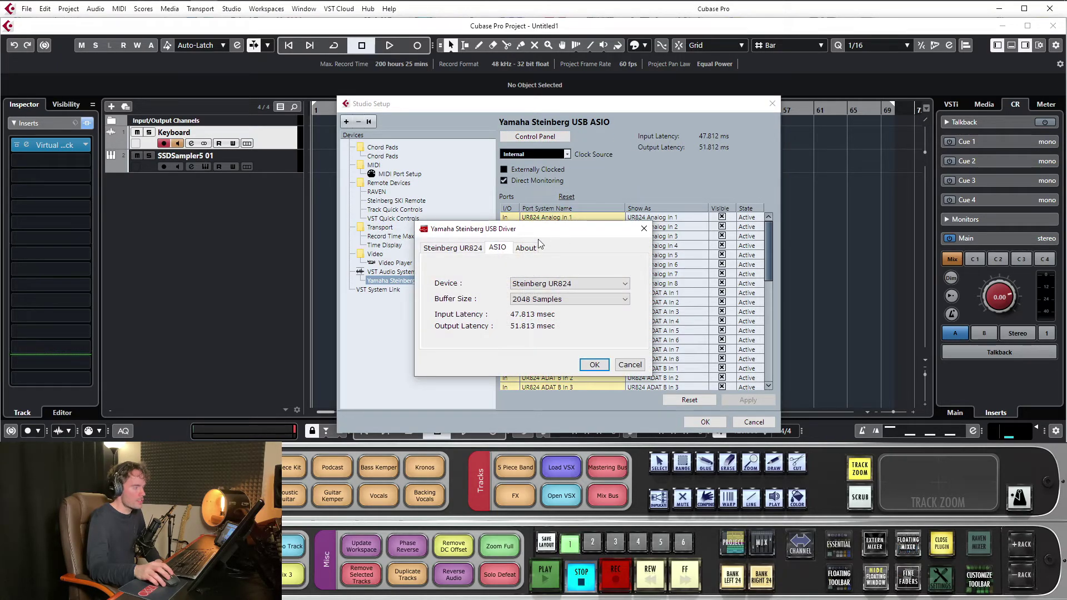
drag(538, 237, 536, 224)
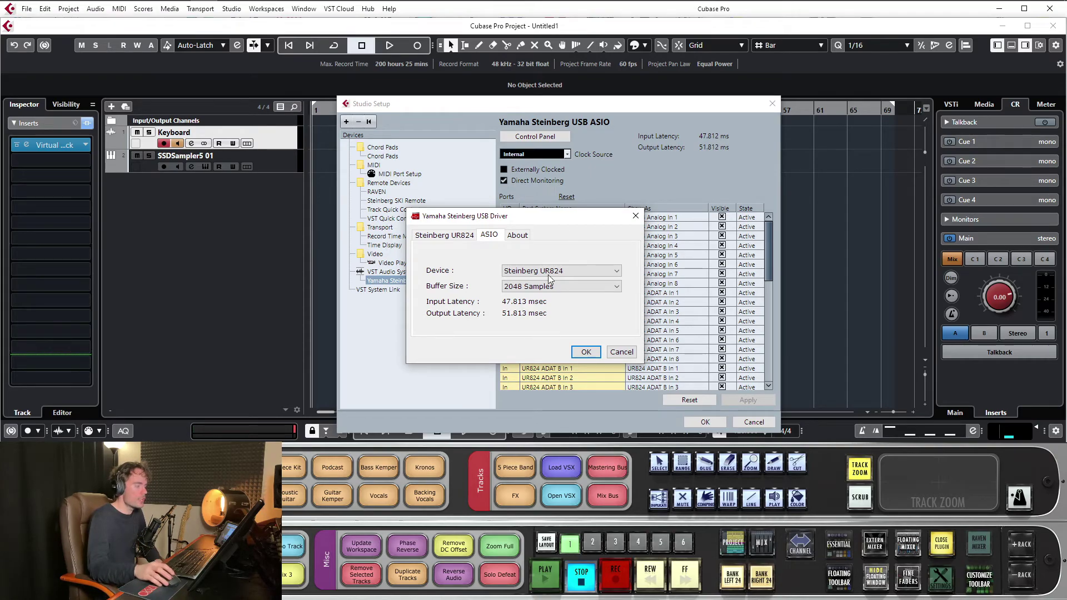
click(562, 289)
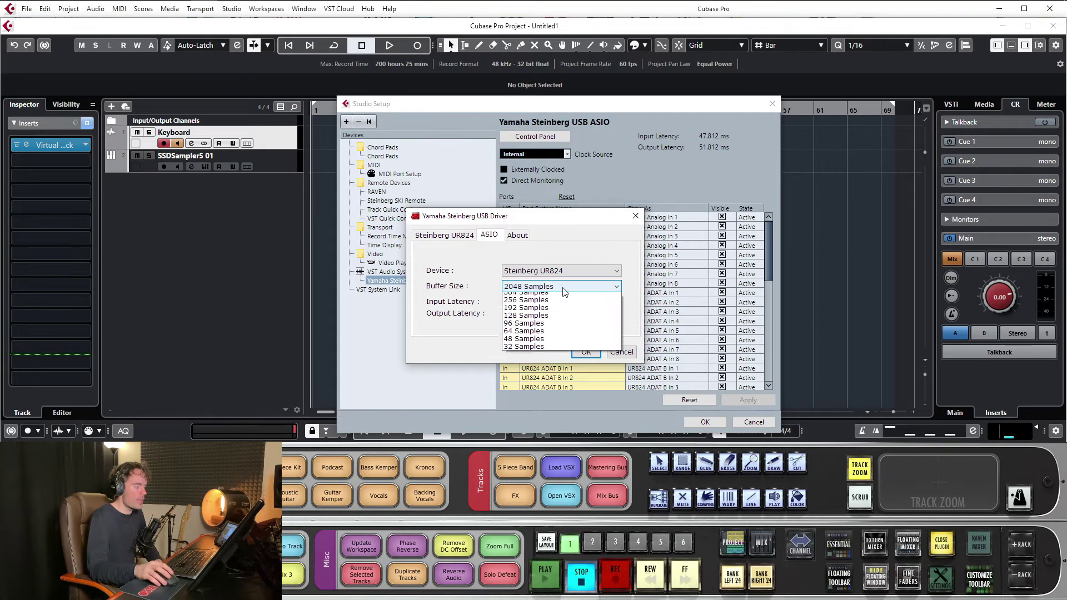
click(540, 391)
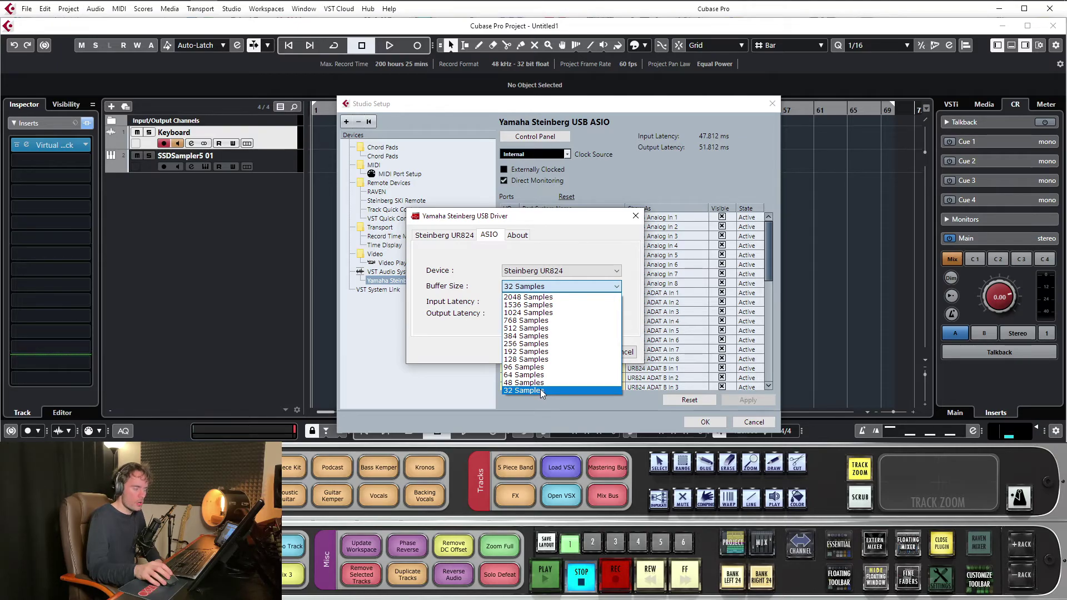
click(625, 355)
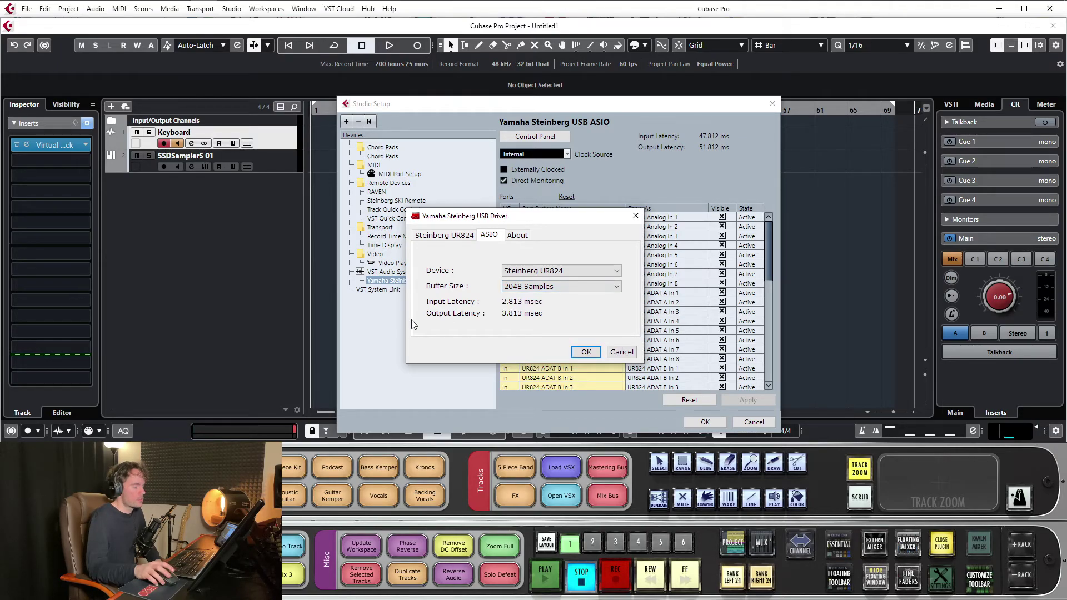
click(626, 356)
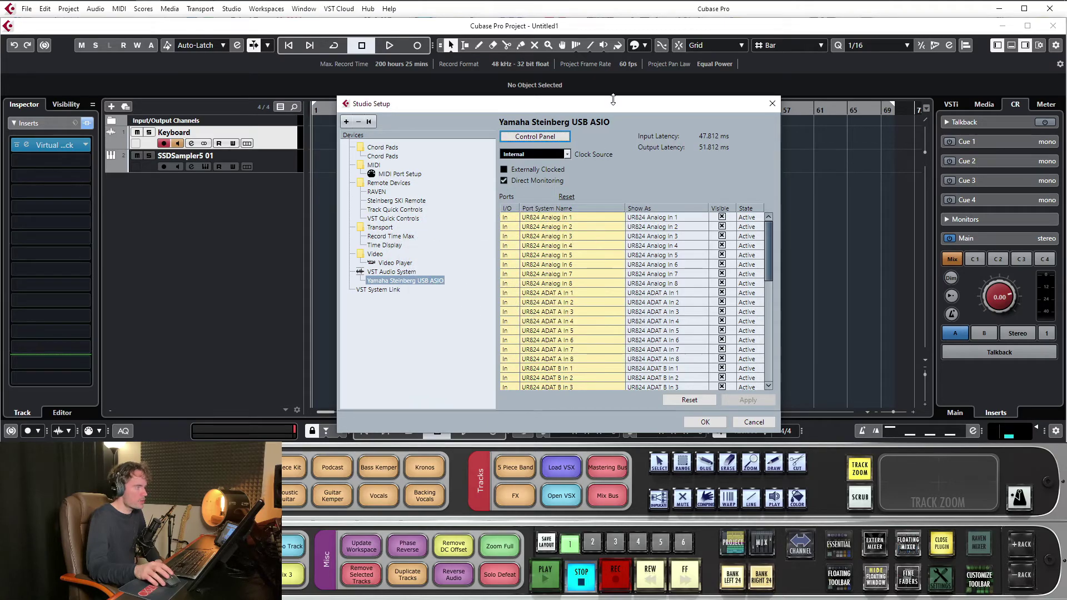
drag(614, 104, 602, 92)
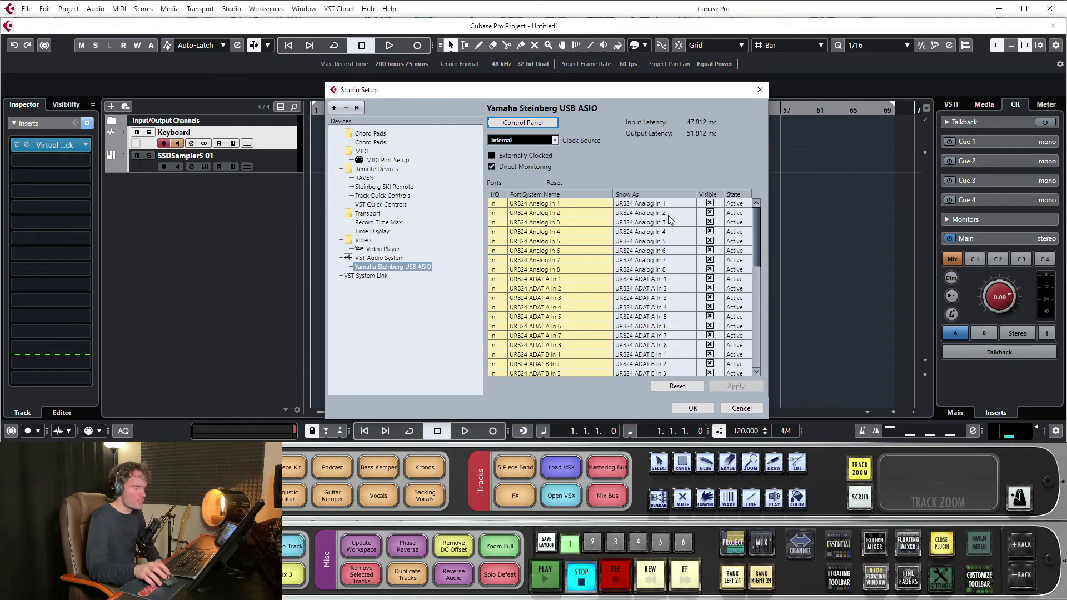
click(742, 409)
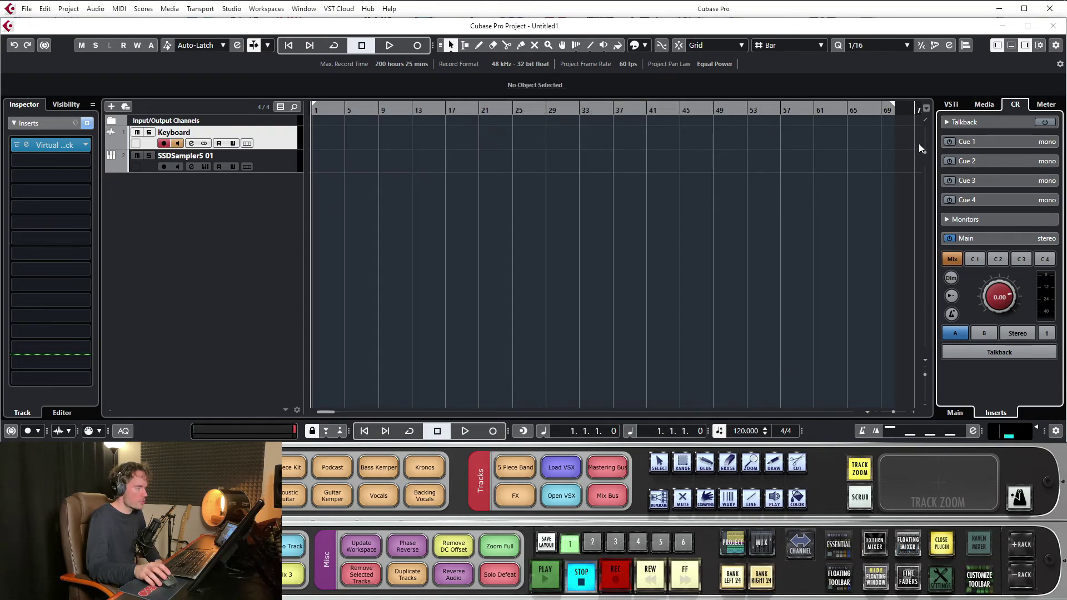